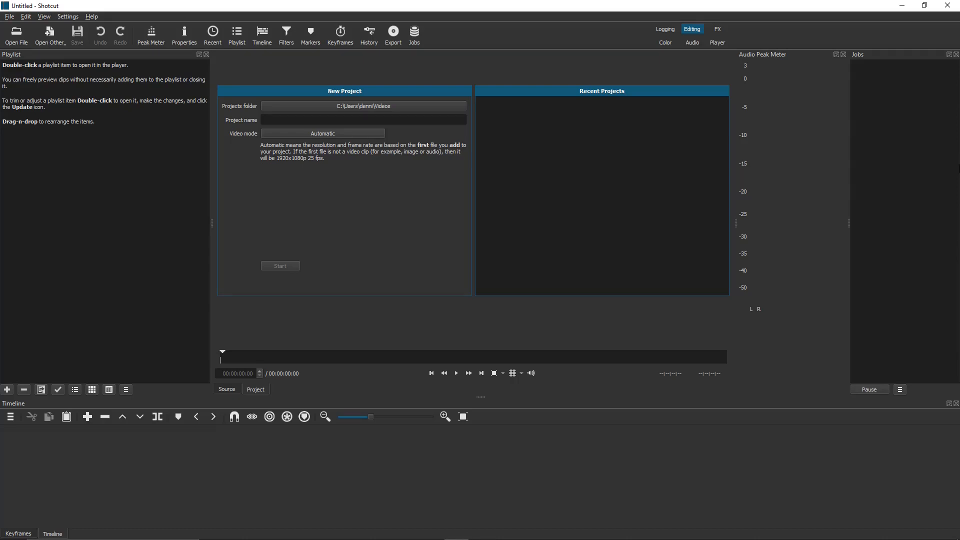
- Import the Example video and the Serenity MP3 from the Video And Music folder into the playlist
mouse_move(429, 535)
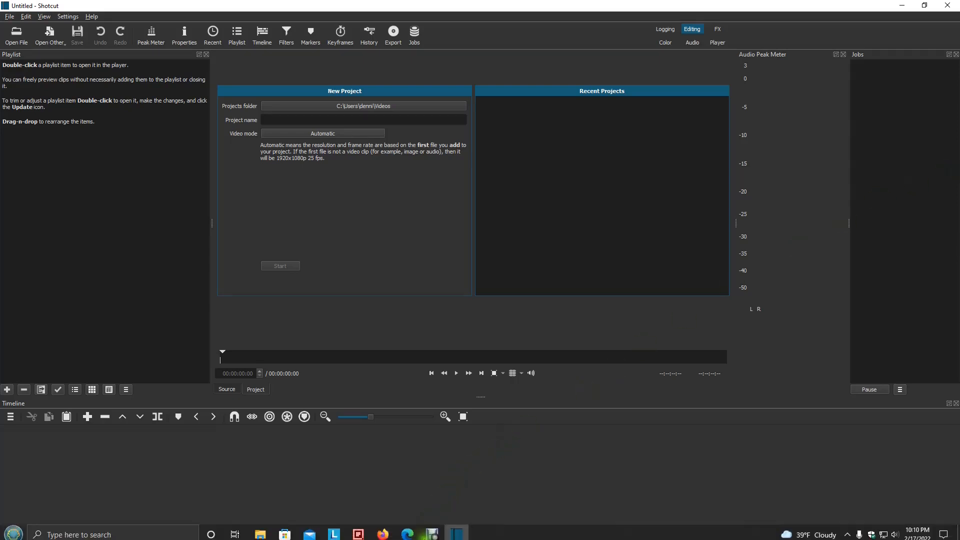
left_click(260, 530)
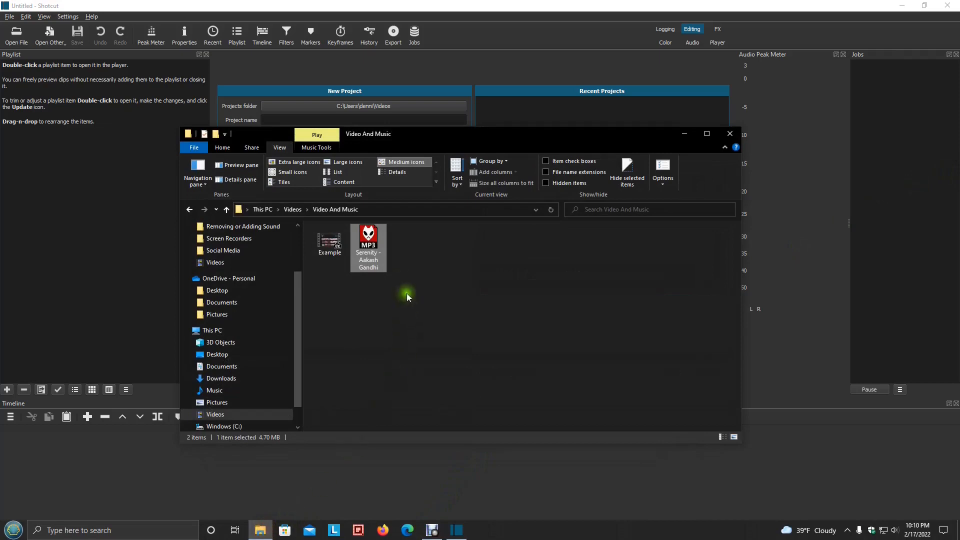
left_click_drag(327, 245, 85, 160)
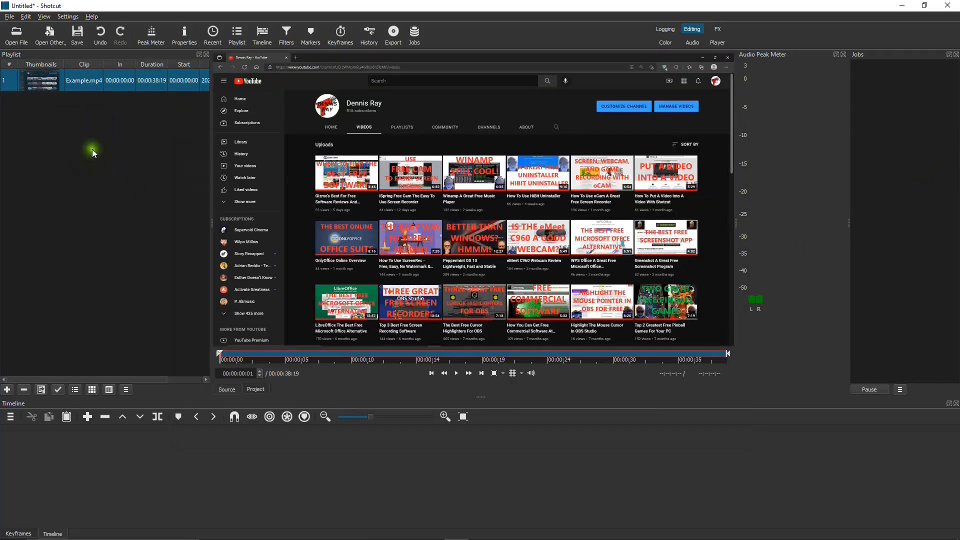
left_click(260, 530)
left_click_drag(369, 247, 77, 176)
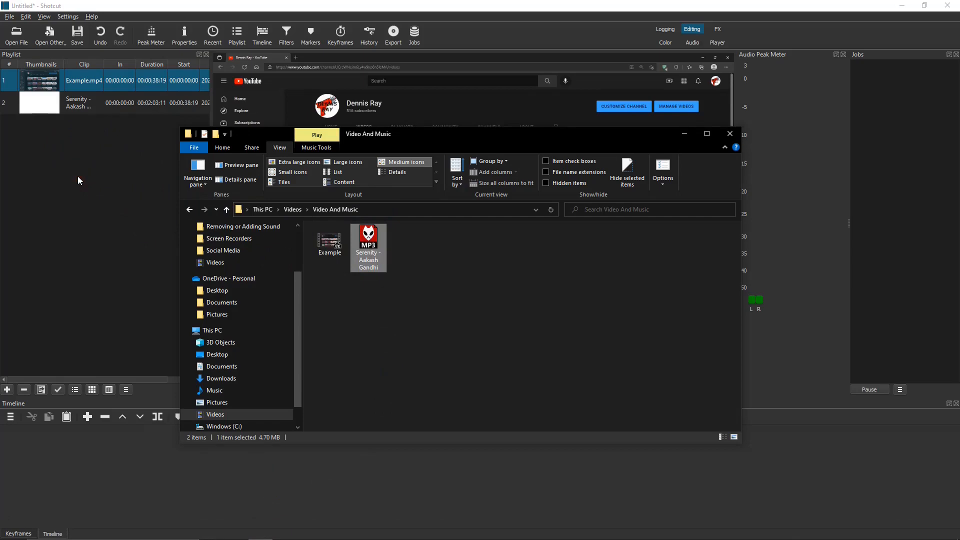
left_click(683, 134)
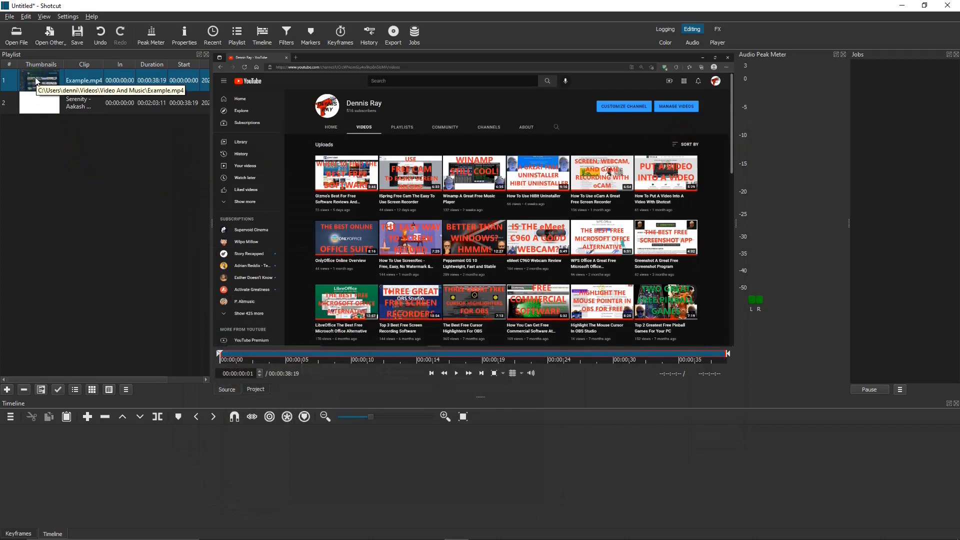
- Place Example.mp4 at the start of the timeline and add an empty audio track beneath it
left_click_drag(36, 82, 200, 445)
left_click(217, 450)
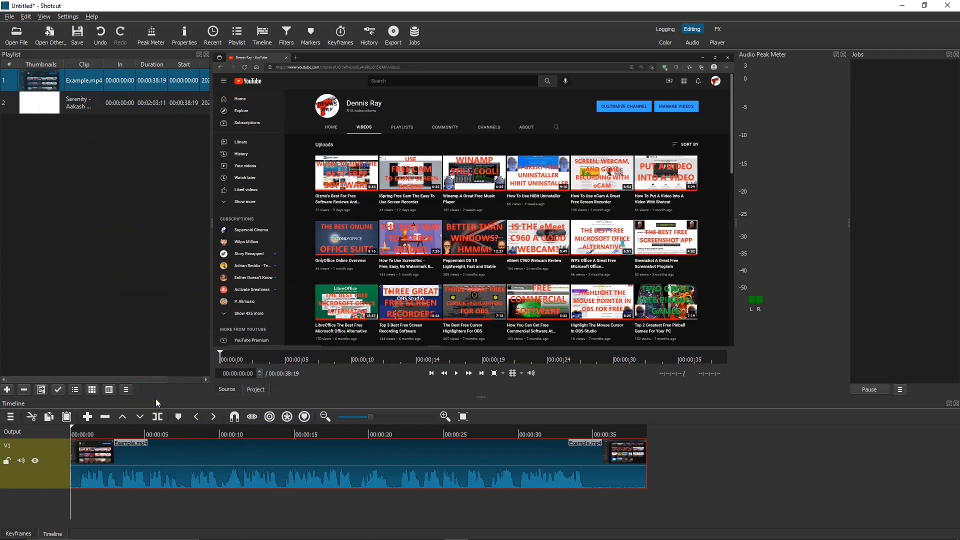
left_click(10, 417)
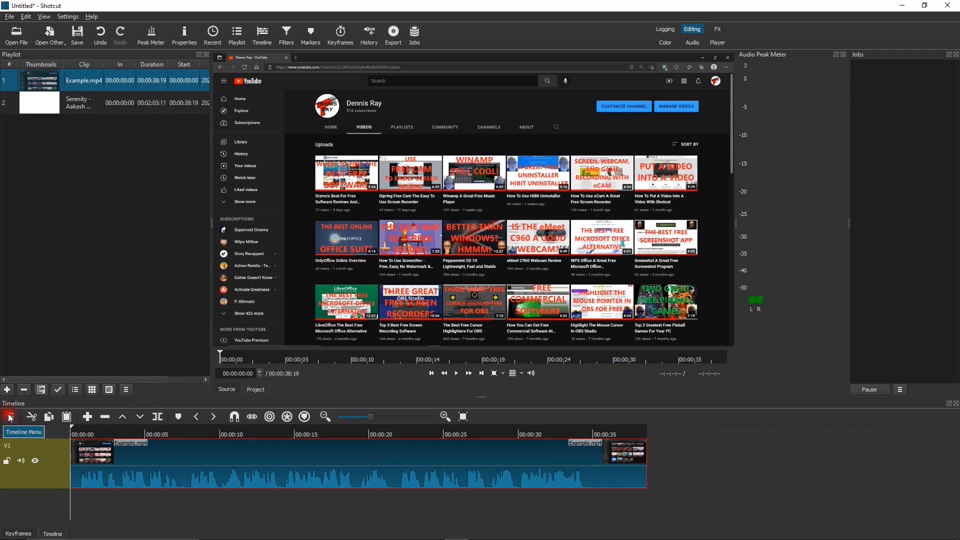
mouse_move(31, 424)
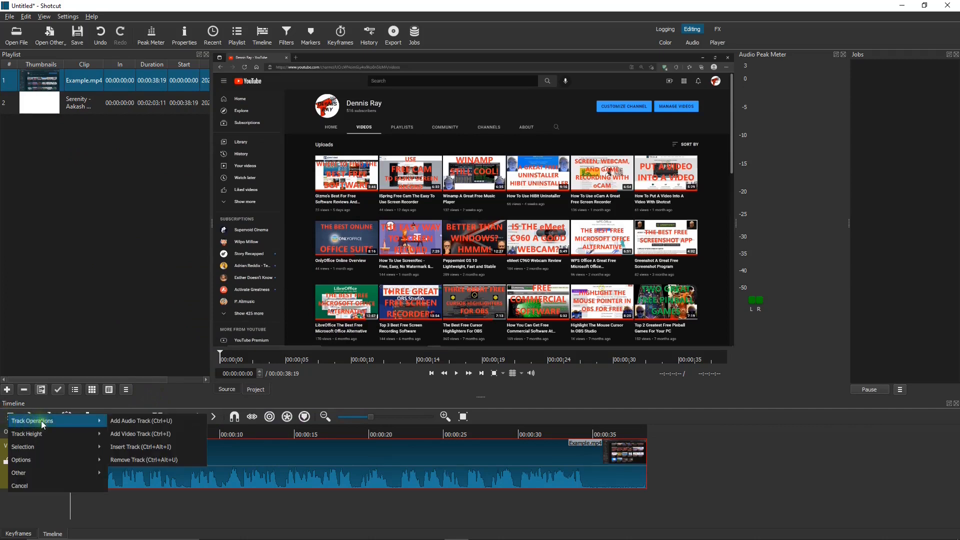
left_click(144, 421)
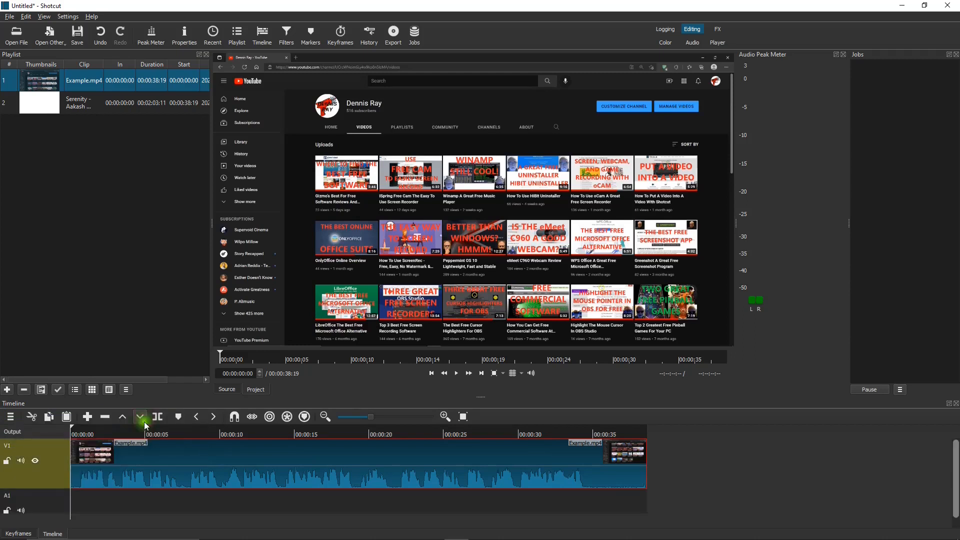
- Place the Serenity music on audio track A1, aligned with the start of the video, and play back the mix
left_click_drag(955, 459, 955, 476)
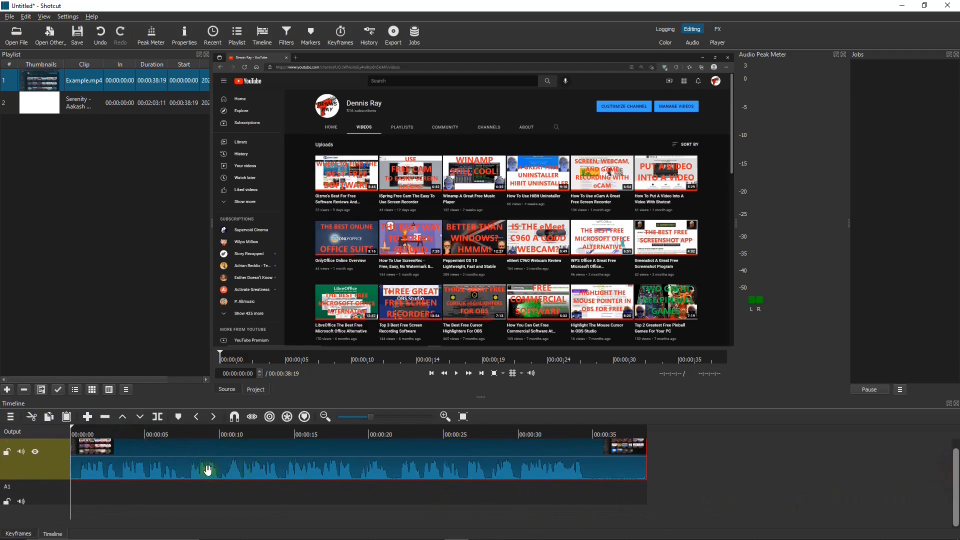
left_click(170, 502)
left_click(43, 104)
left_click_drag(41, 100, 154, 488)
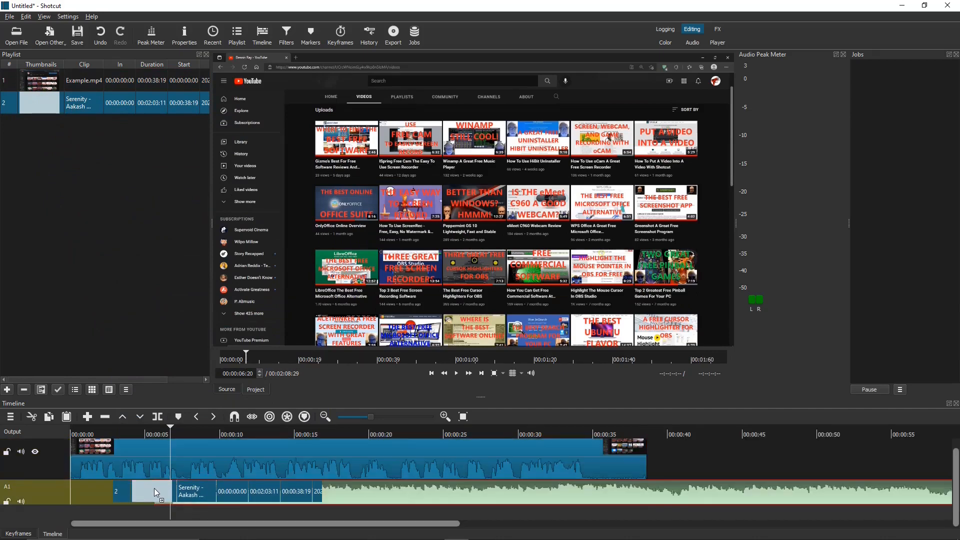
left_click_drag(264, 501, 175, 499)
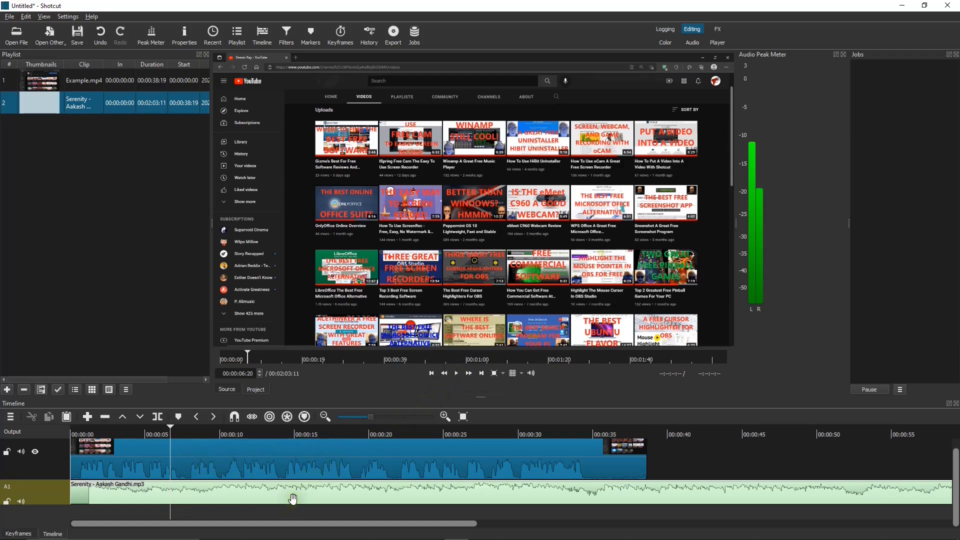
left_click(456, 373)
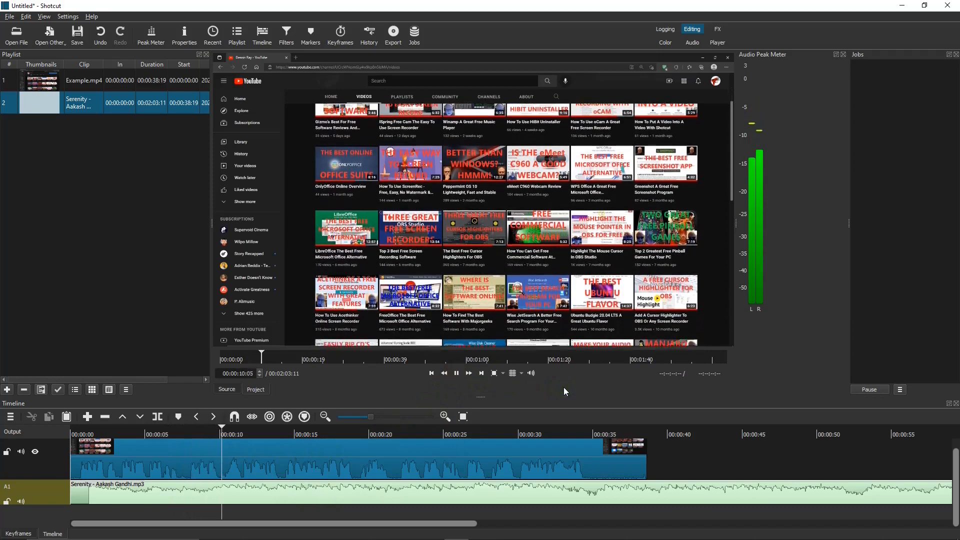
left_click(456, 372)
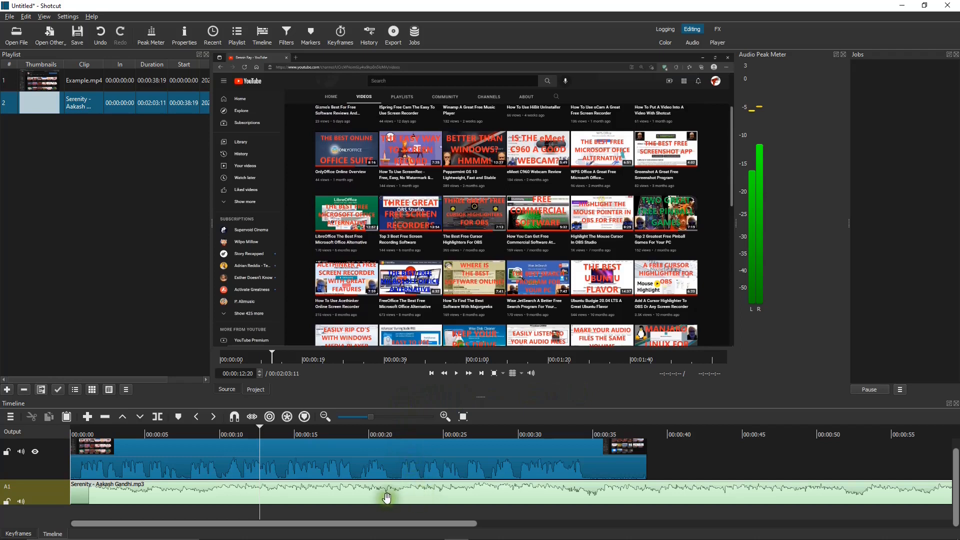
- Add a Gain / Volume filter to the Serenity music clip on track A1
left_click(330, 495)
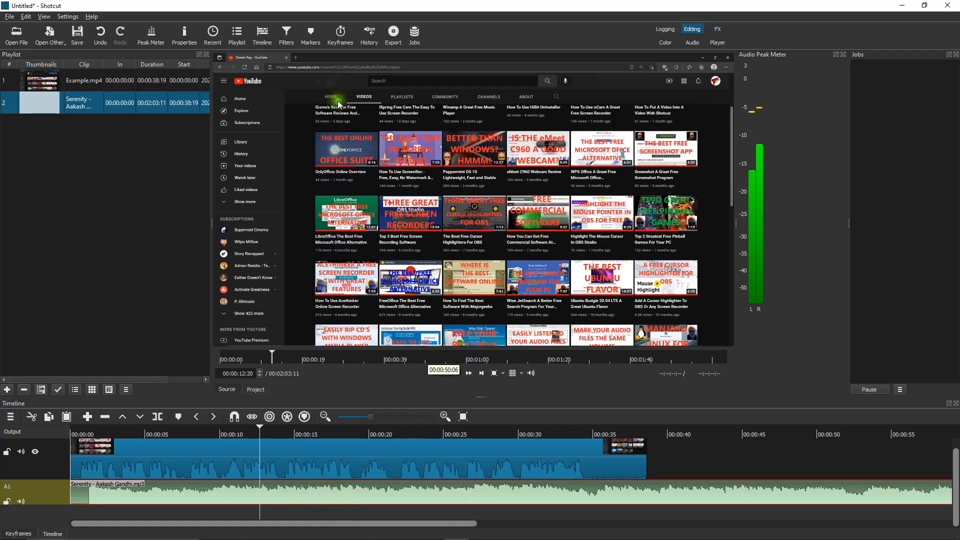
left_click(287, 36)
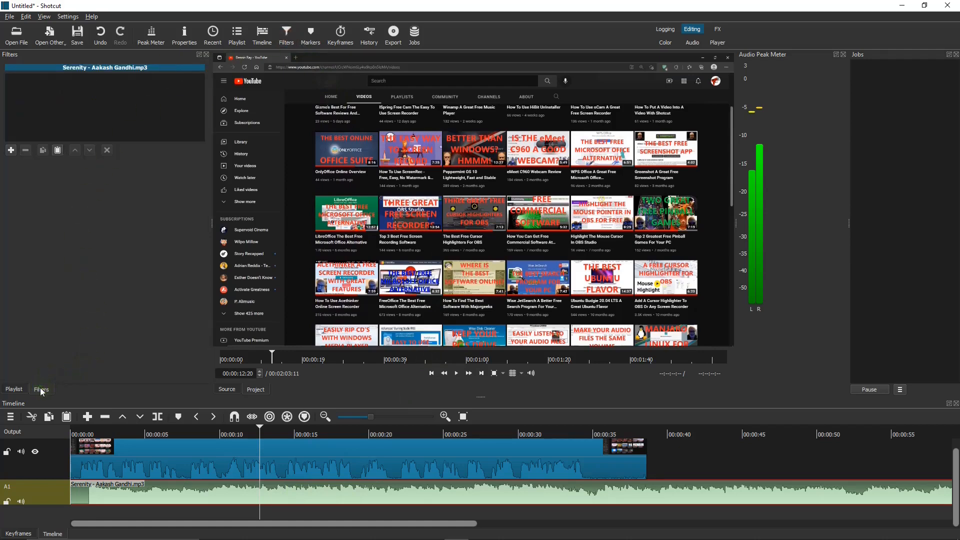
left_click(11, 149)
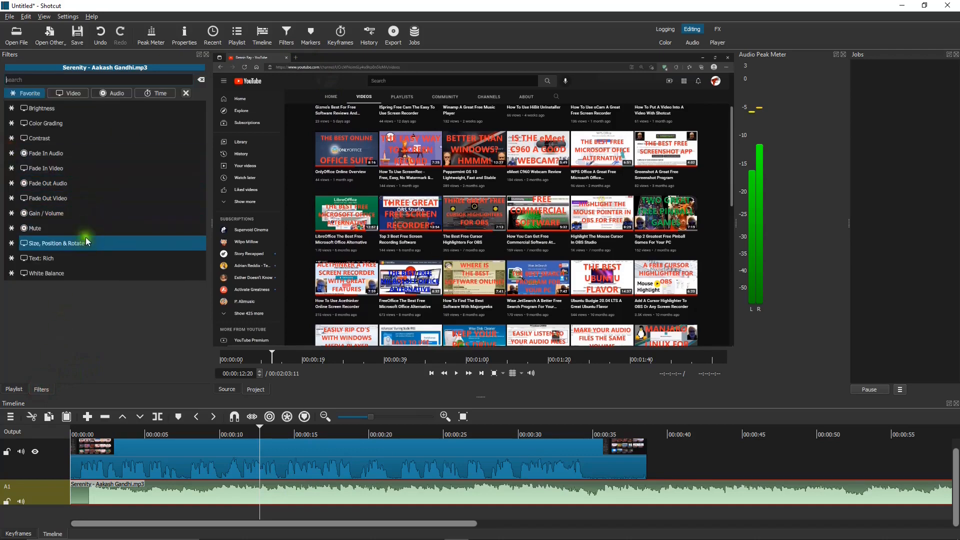
left_click(54, 214)
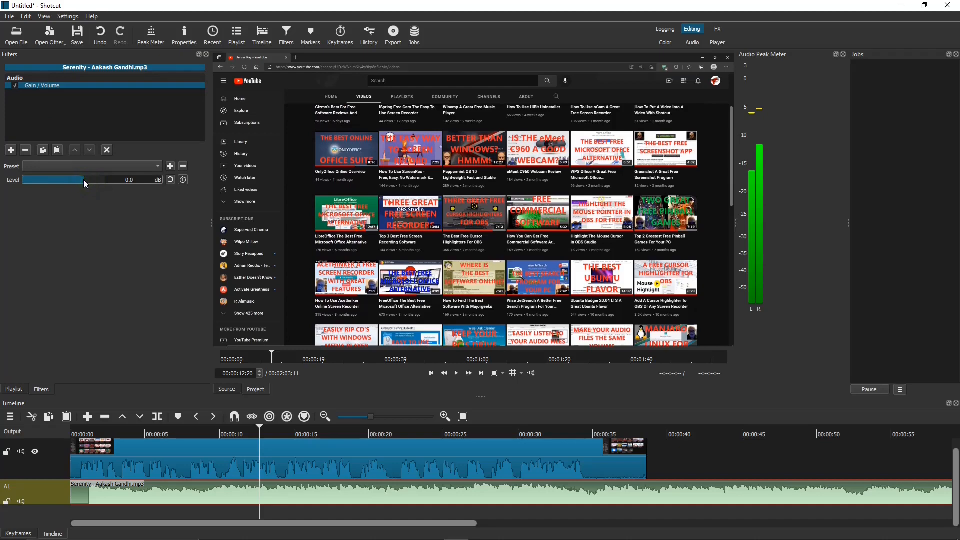
- Lower the music clip's gain level to -30.0 dB and play back the timeline to check the balance
left_click_drag(83, 179, 58, 184)
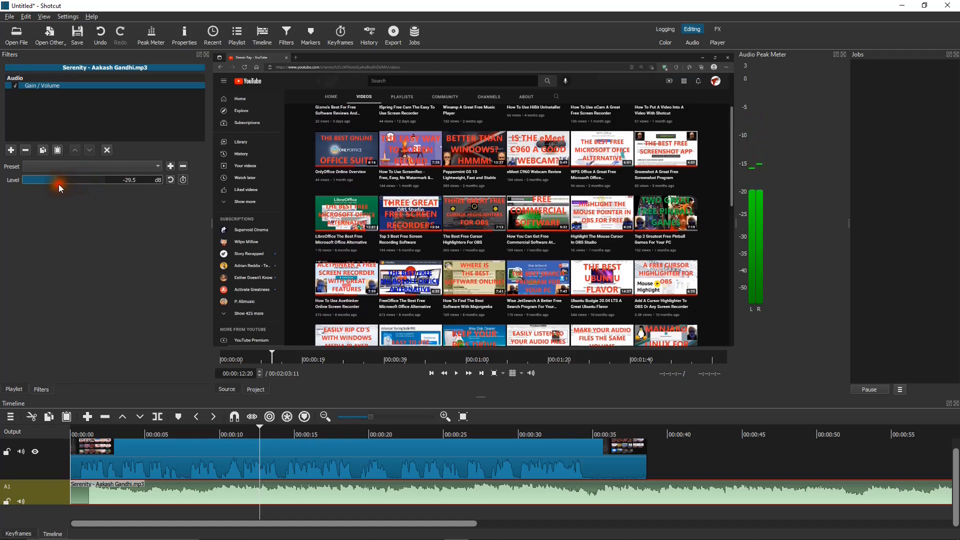
left_click_drag(58, 184, 58, 185)
key("Left")
key("Left")
key("Left")
left_click(457, 373)
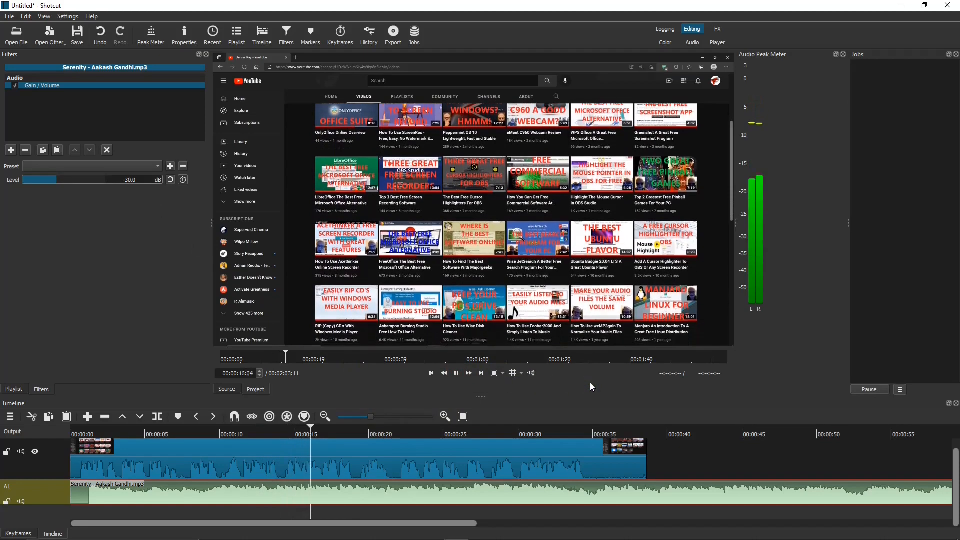
left_click(457, 373)
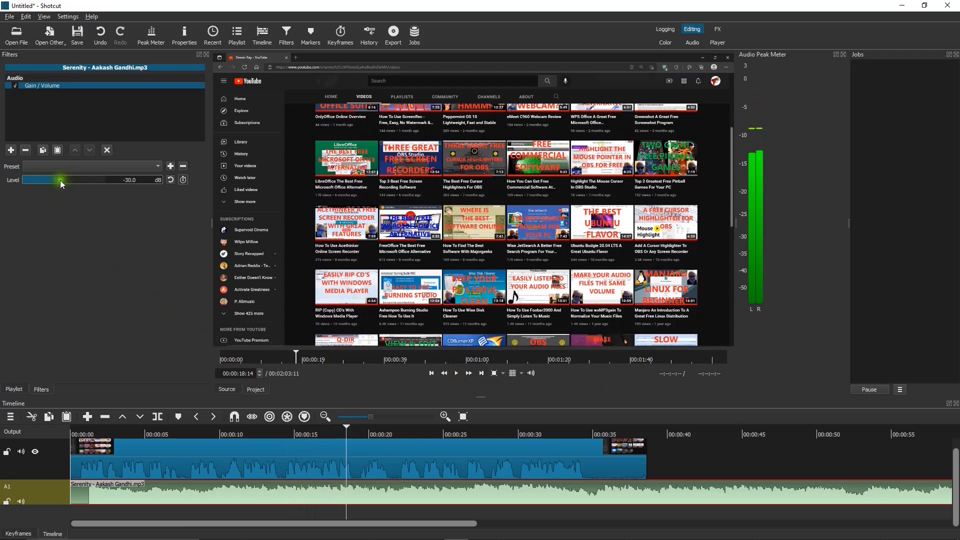
- Set the music clip's gain level to -25.0 dB and listen to the mix again
left_click_drag(56, 179, 61, 178)
left_click(456, 373)
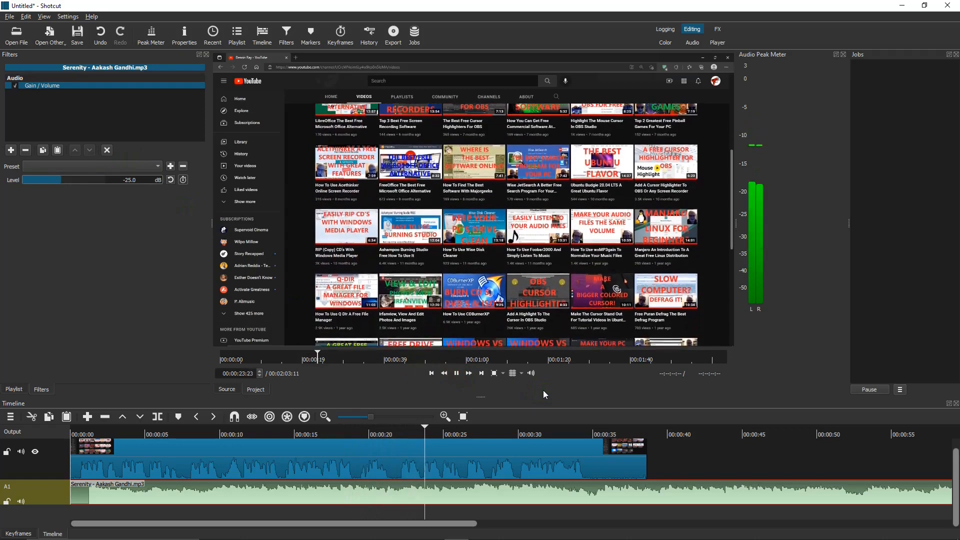
left_click(456, 373)
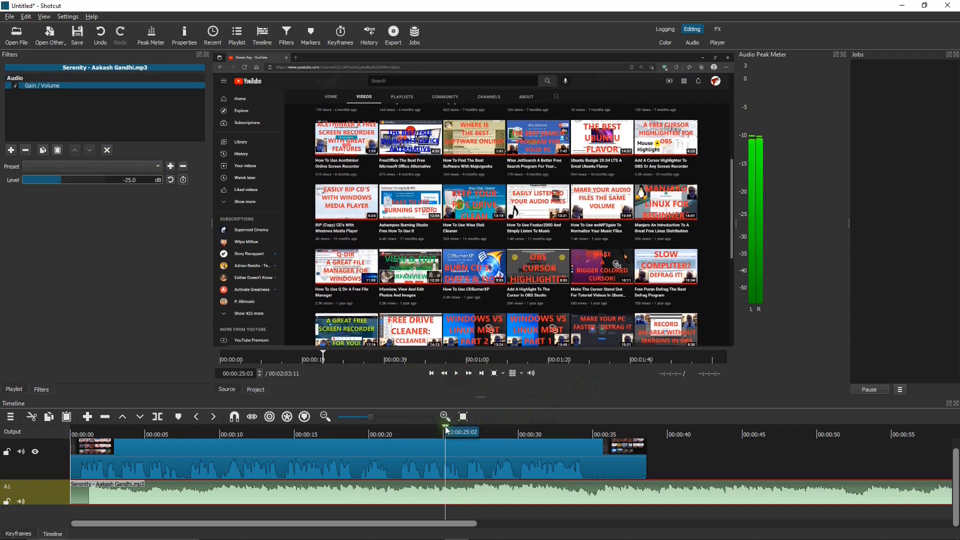
- Shift the music clip on track A1 so that it starts about one second into the timeline
left_click(527, 427)
left_click_drag(446, 430, 120, 397)
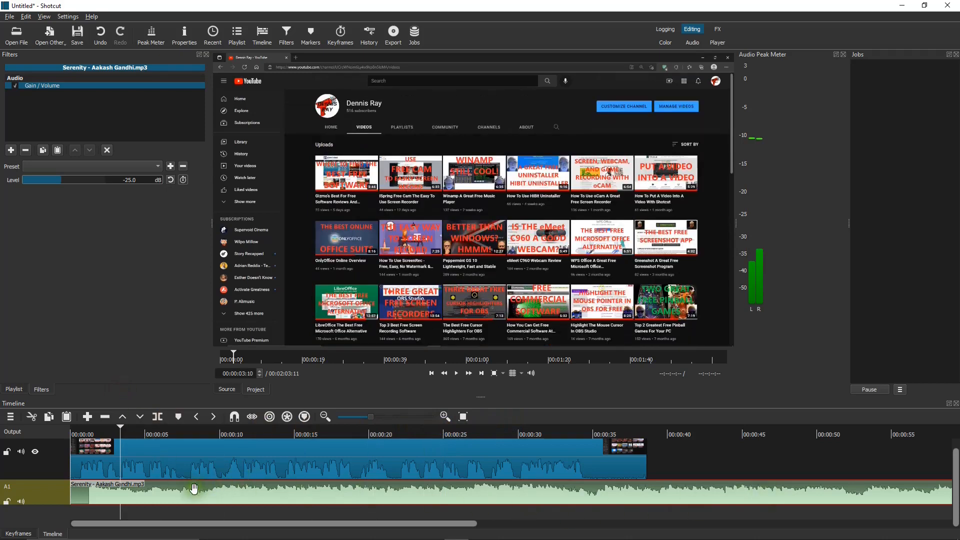
left_click(165, 495)
left_click_drag(166, 495, 186, 493)
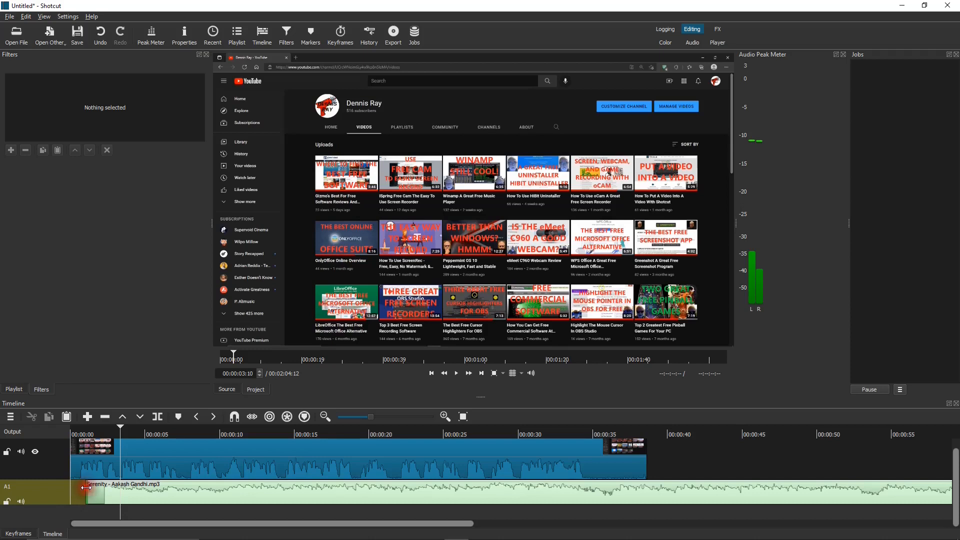
mouse_move(87, 487)
left_mouse_down()
mouse_move(101, 489)
mouse_move(88, 491)
left_mouse_up()
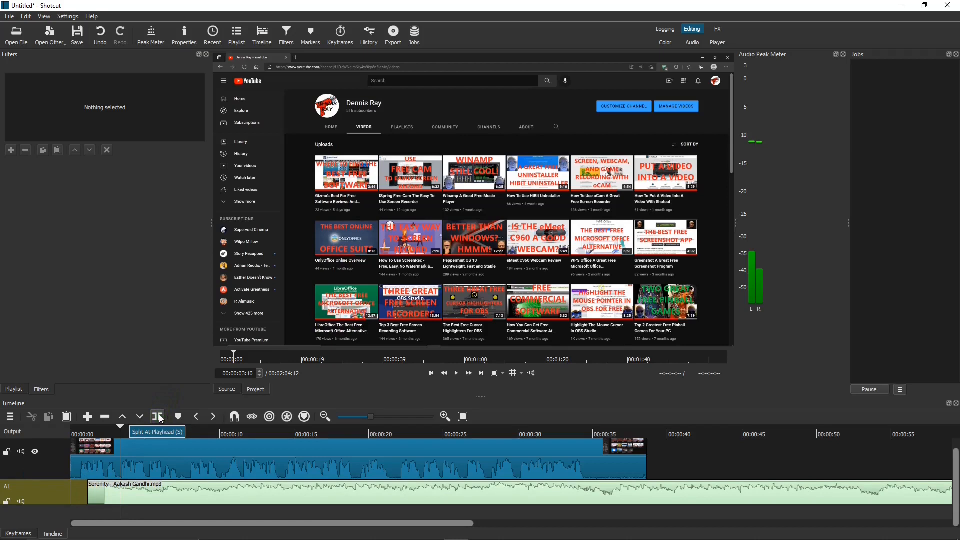
- Split the music clip at 00:00:02:05 and remove the short piece before the cut
left_click_drag(119, 425, 103, 429)
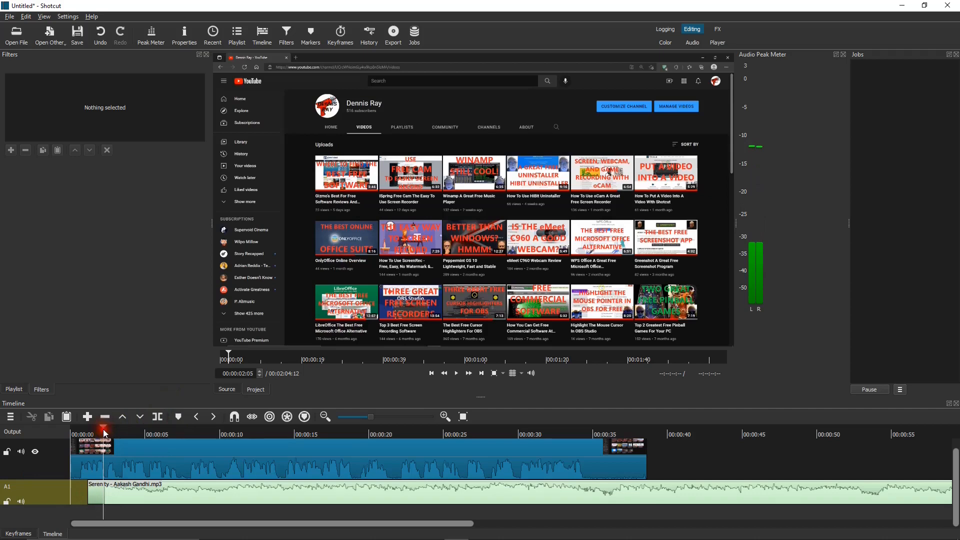
left_click(156, 416)
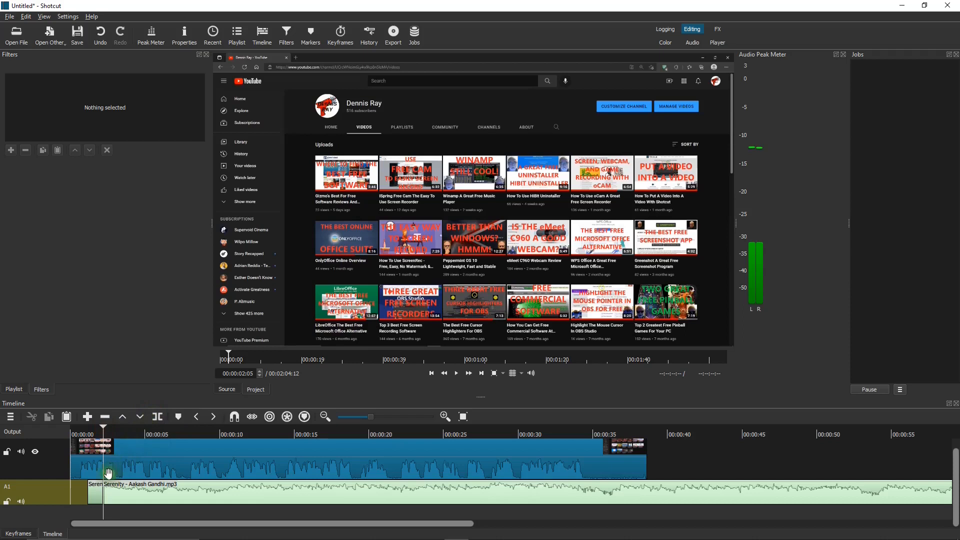
left_click(94, 492)
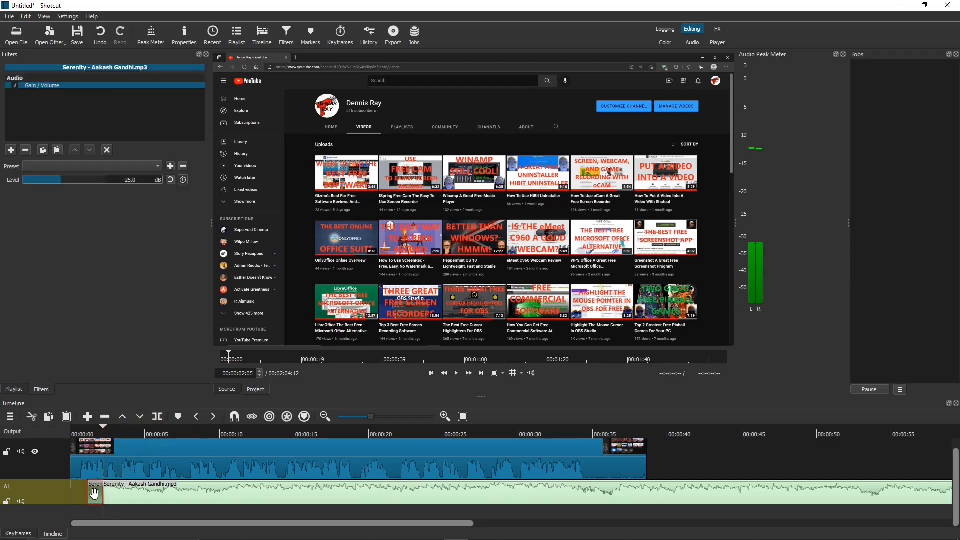
left_click(75, 503)
right_click(92, 492)
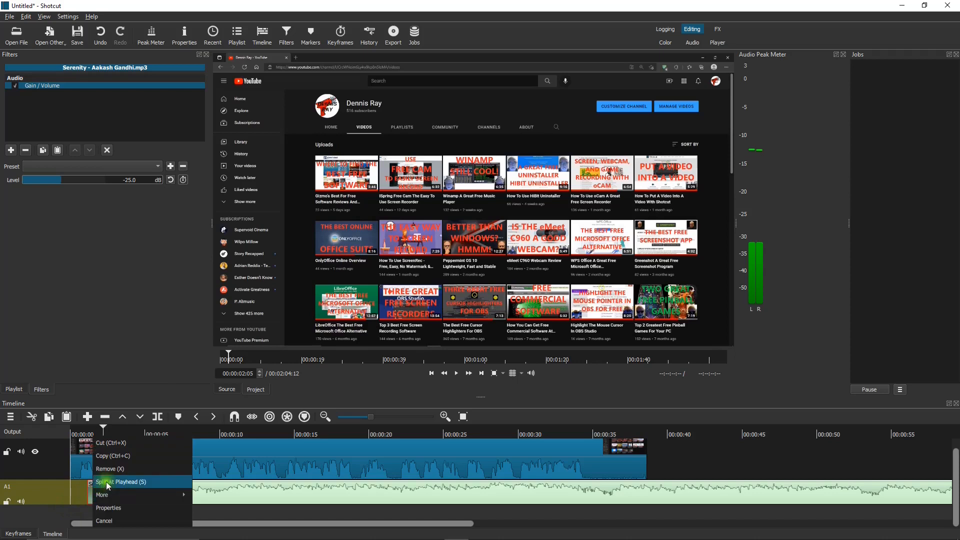
left_click(108, 468)
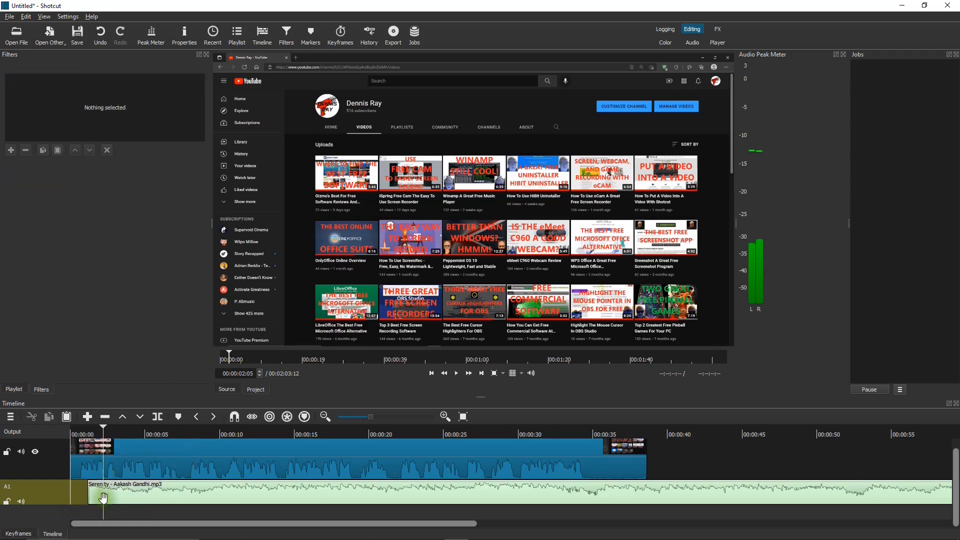
- Move the trimmed music clip earlier to start about half a second in, and return the playhead to the timeline's start
left_click_drag(148, 498, 132, 496)
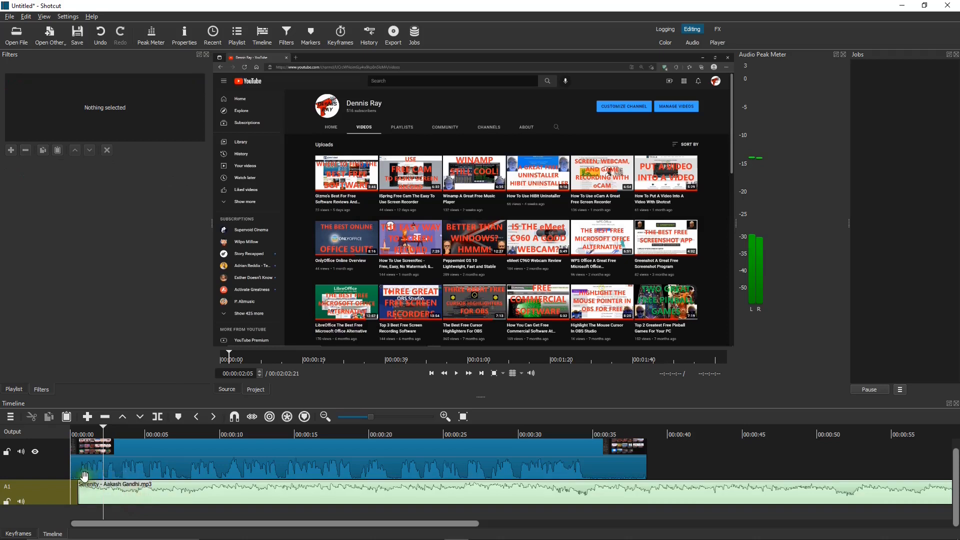
left_click(80, 473)
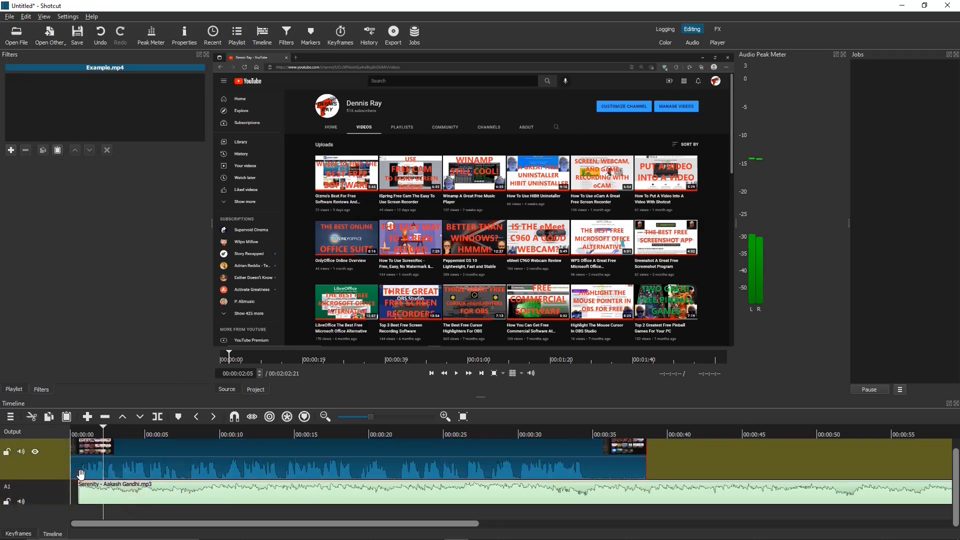
left_click(116, 497)
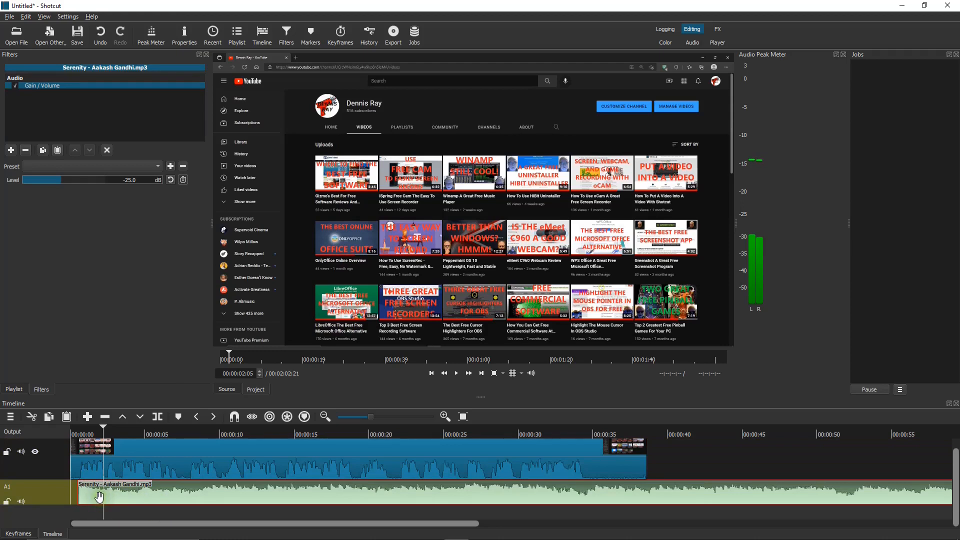
left_click(71, 432)
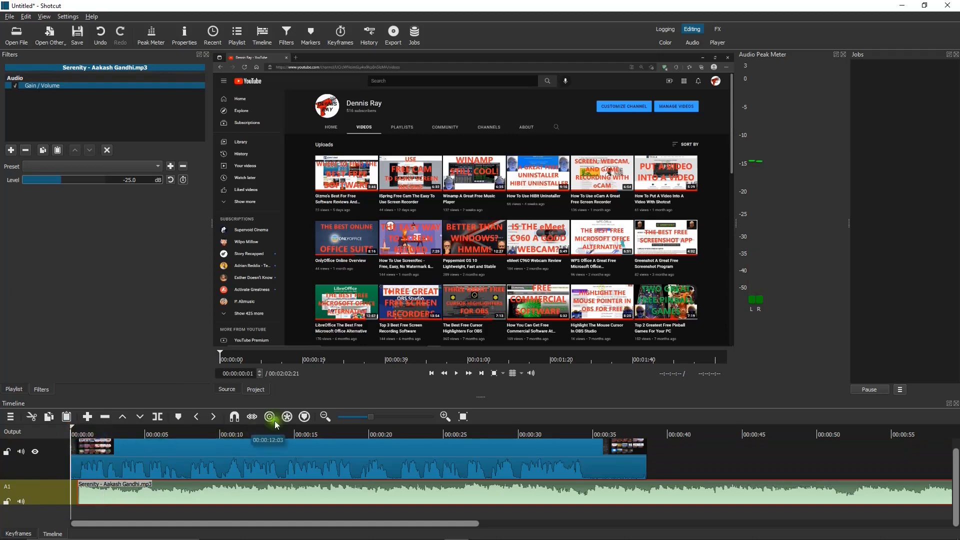
- Listen to the opening of the mix, then move the playhead back to the start of the music clip
left_click(456, 373)
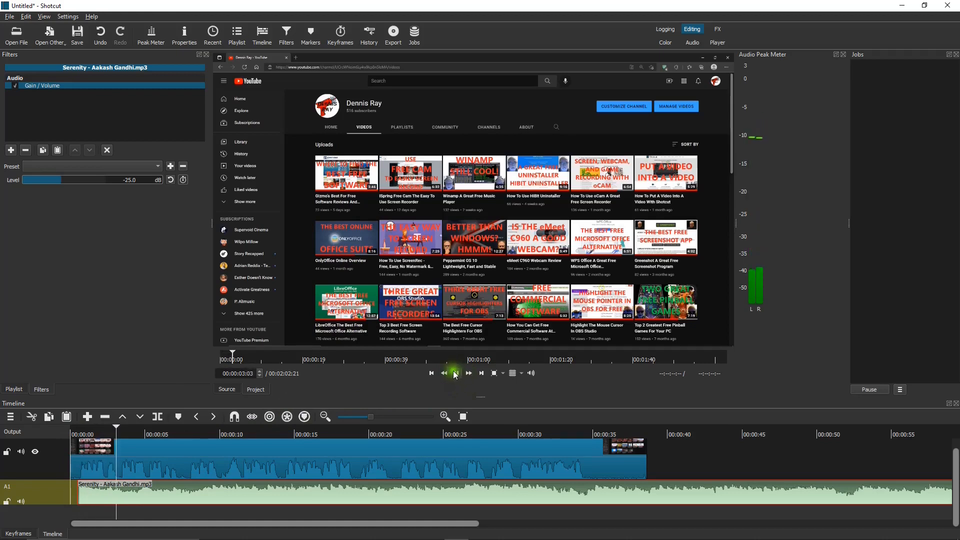
left_click(456, 374)
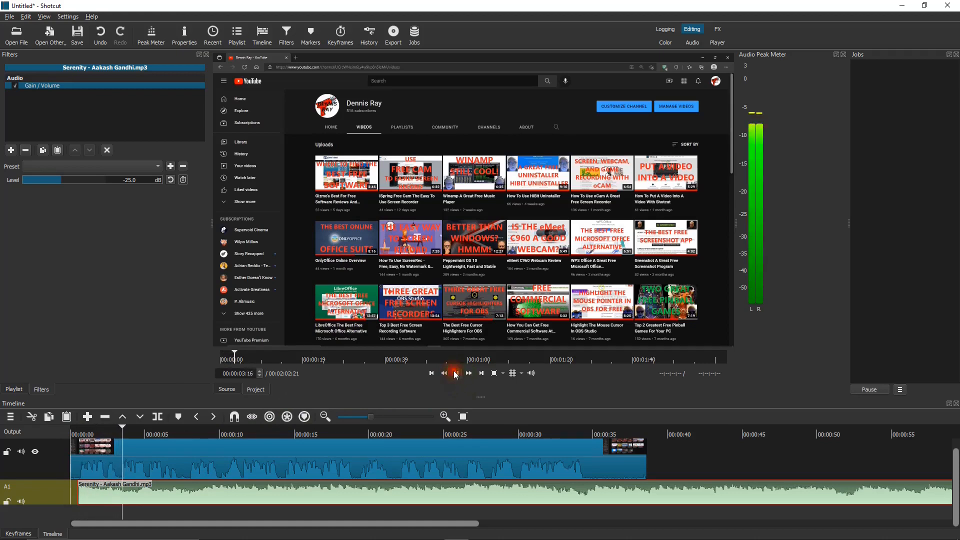
left_click(121, 430)
left_click_drag(121, 430, 76, 440)
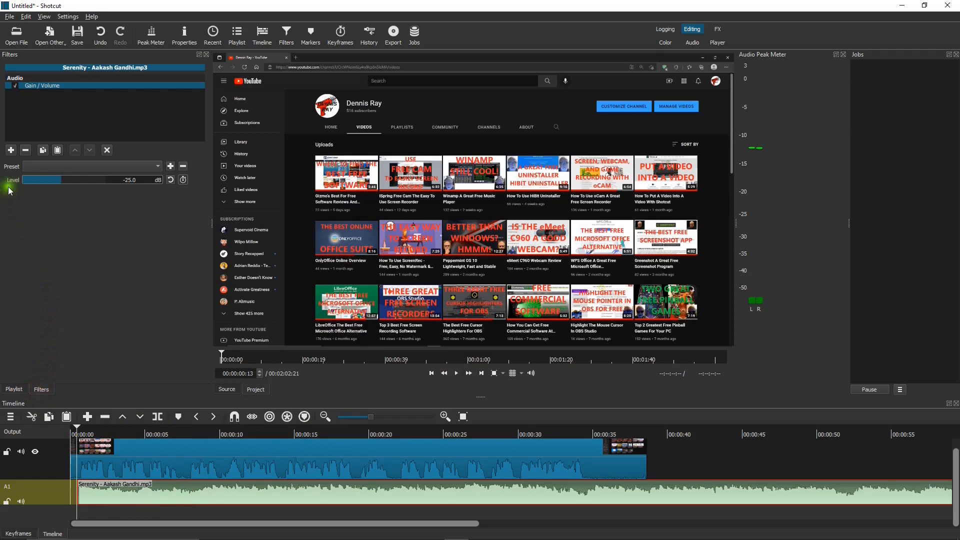
- Add a Fade In Audio filter to the music clip and set its duration to 00:00:03:00
left_click(10, 150)
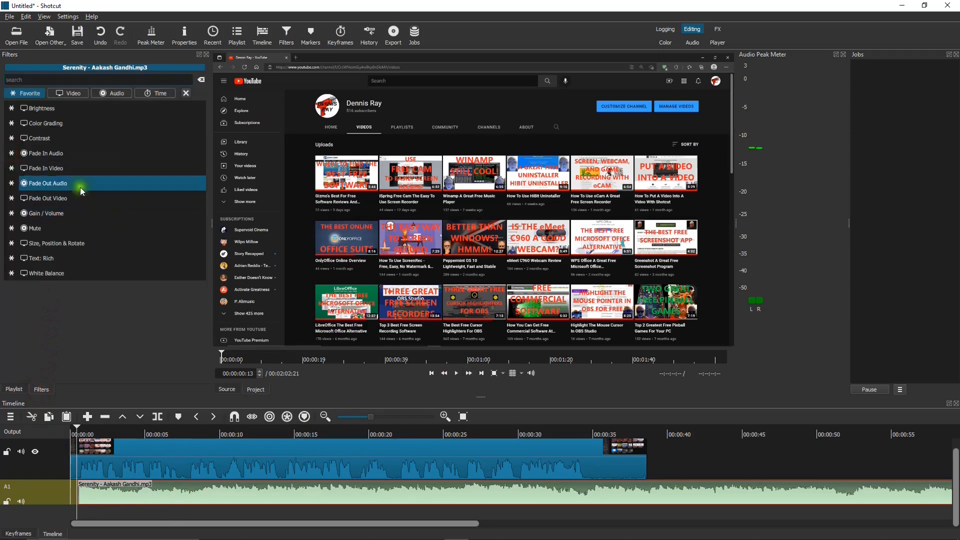
left_click(36, 154)
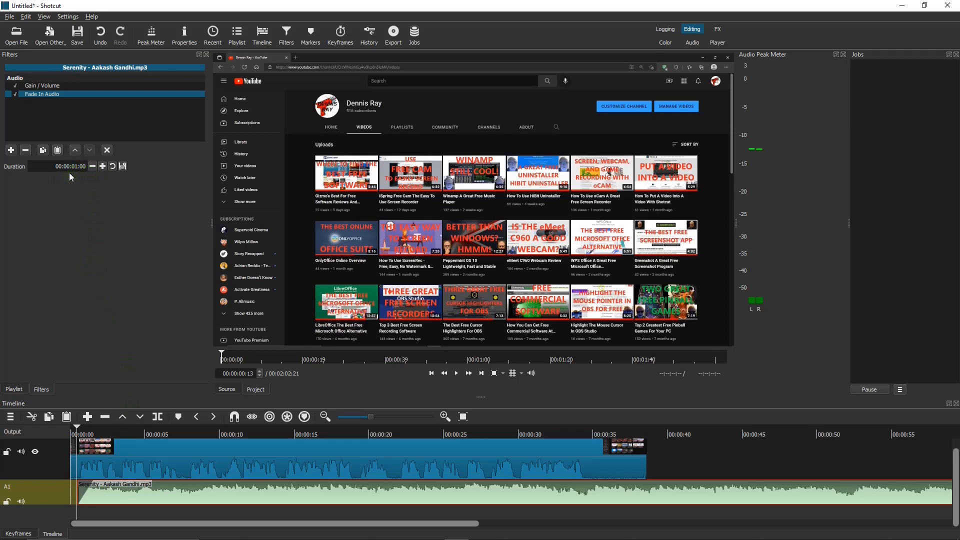
left_click(102, 167)
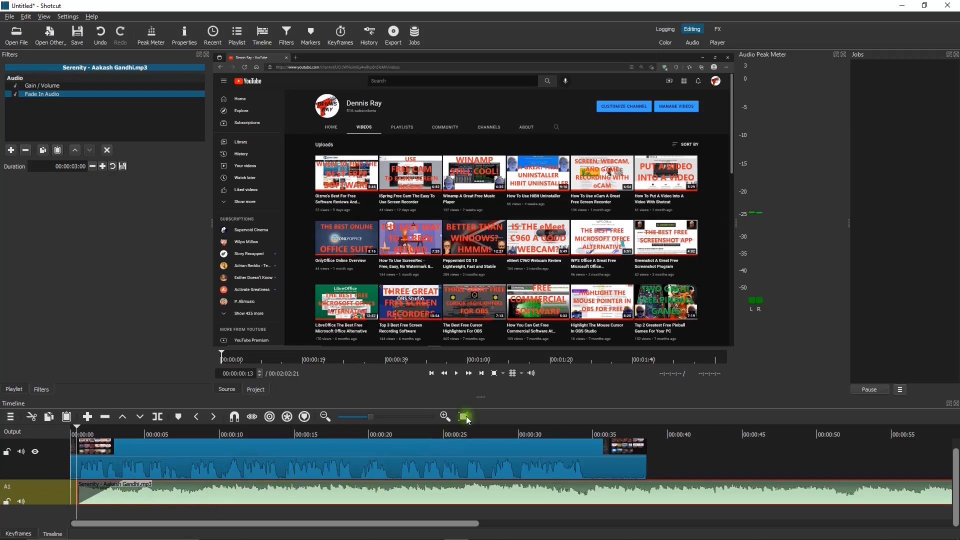
- Play the mix from the timeline's start to check the music's fade-in
left_click(71, 430)
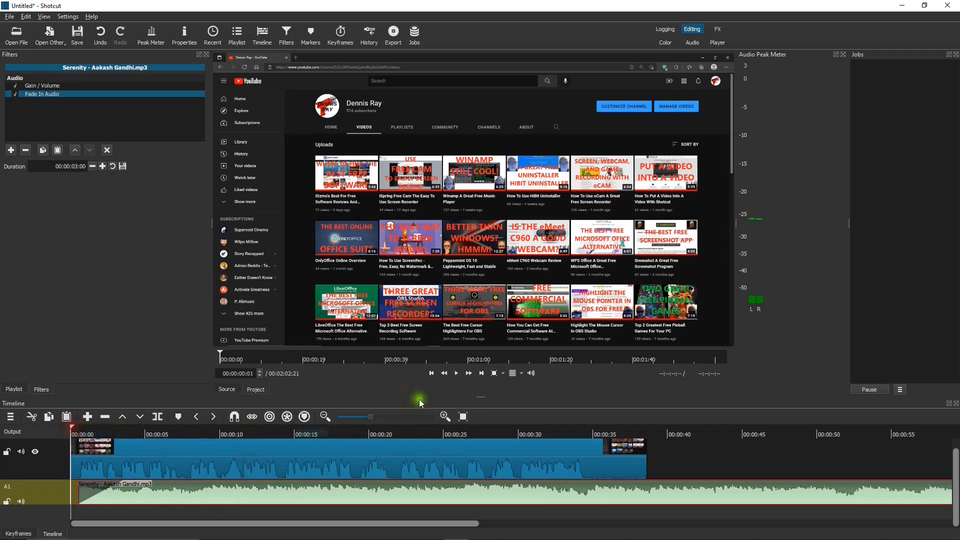
left_click(456, 373)
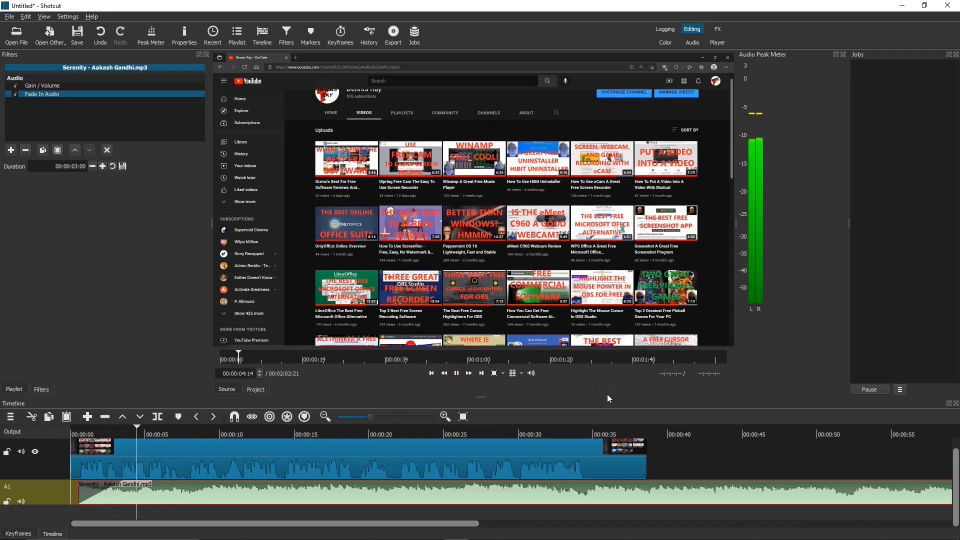
left_click(456, 373)
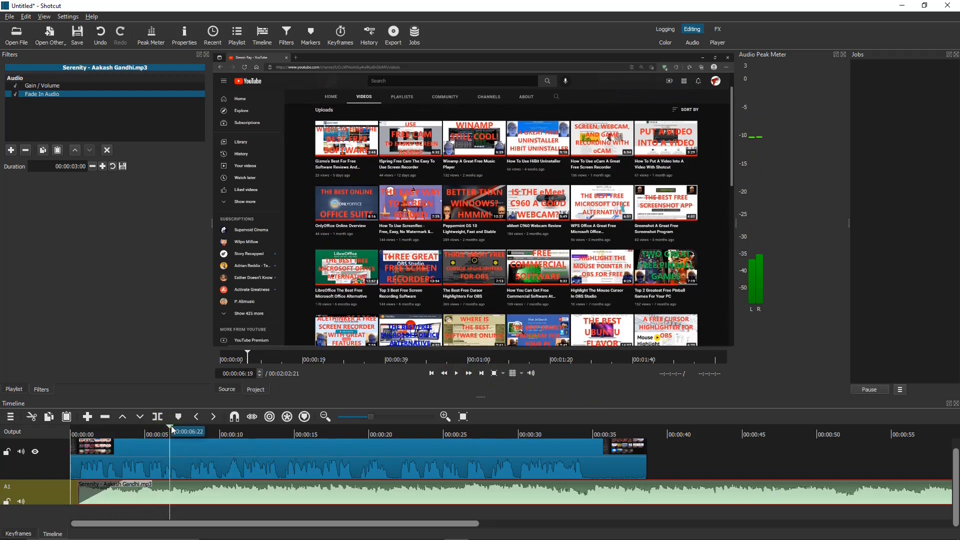
- Split the music clip at 00:00:38:17, where the video ends, and remove the part after the cut
key("m")
left_click_drag(172, 429, 646, 457)
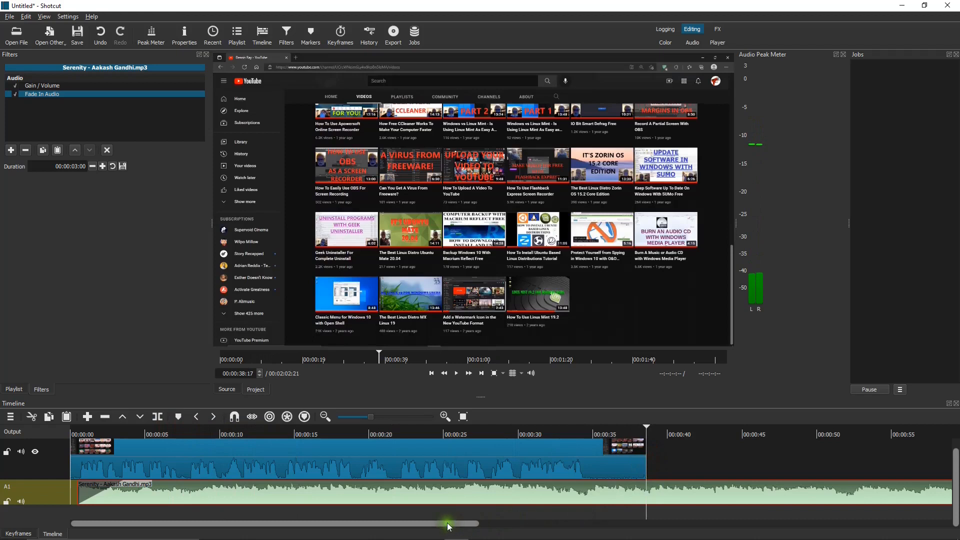
left_click_drag(447, 525, 493, 533)
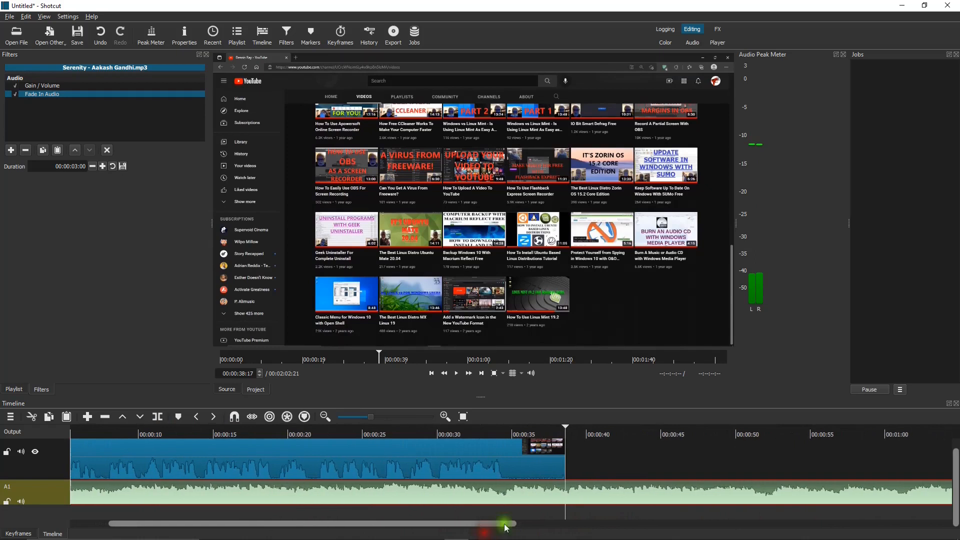
left_click(566, 429)
left_click_drag(565, 427, 565, 427)
left_click(158, 417)
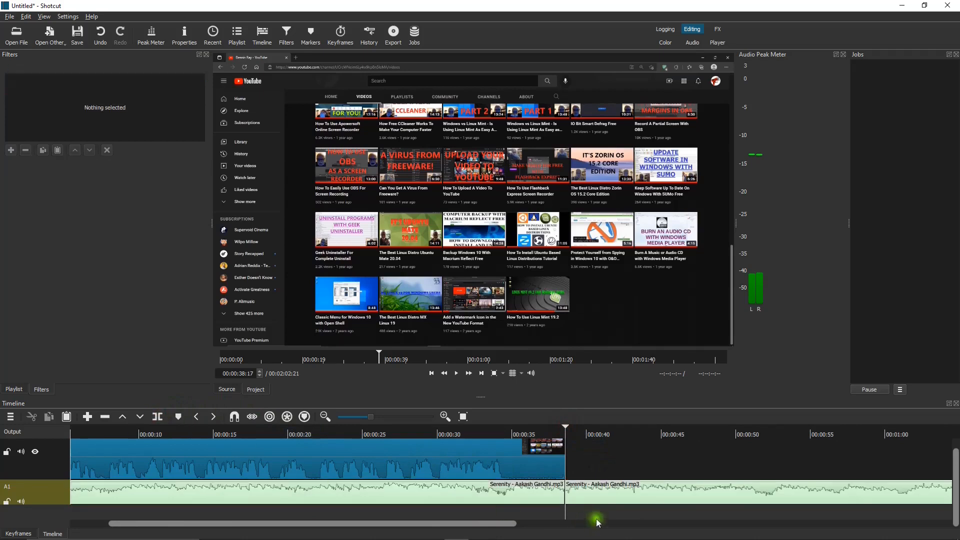
left_click(635, 494)
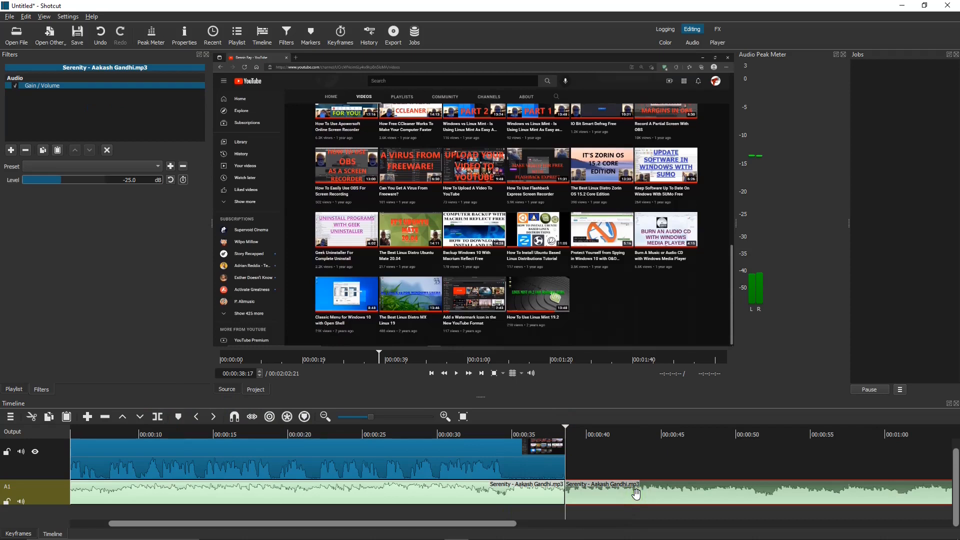
right_click(636, 494)
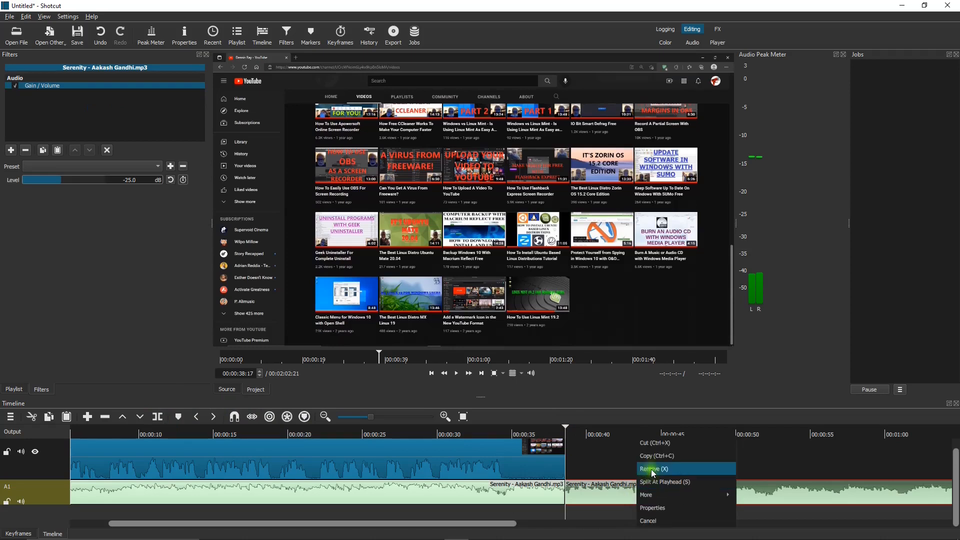
left_click(650, 469)
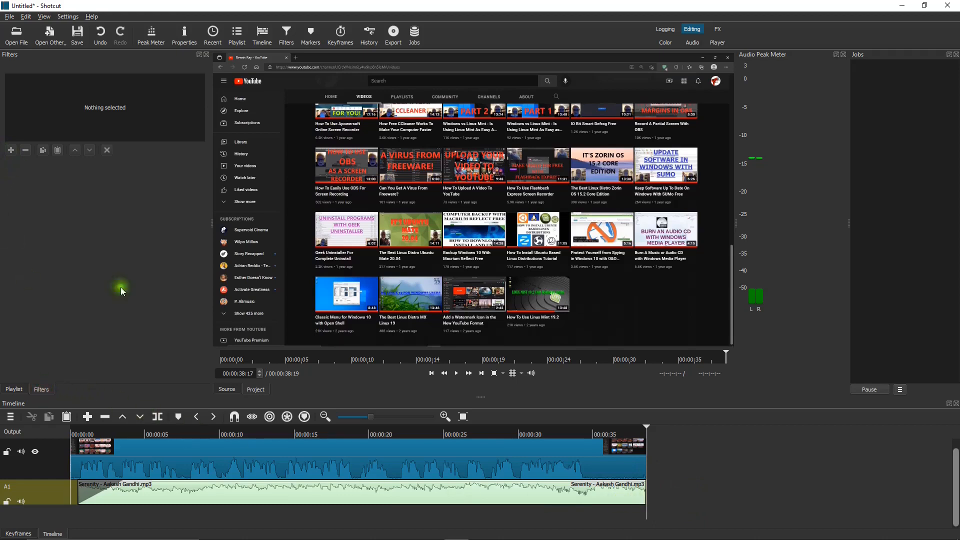
- Add a Fade Out Audio filter to the trimmed music clip and set its duration to 00:00:03:00
left_click(372, 495)
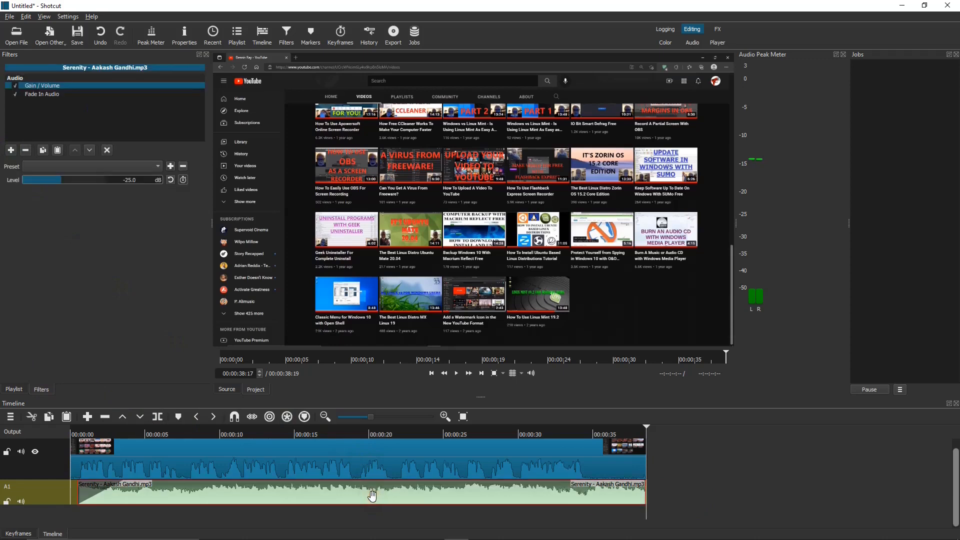
left_click(10, 151)
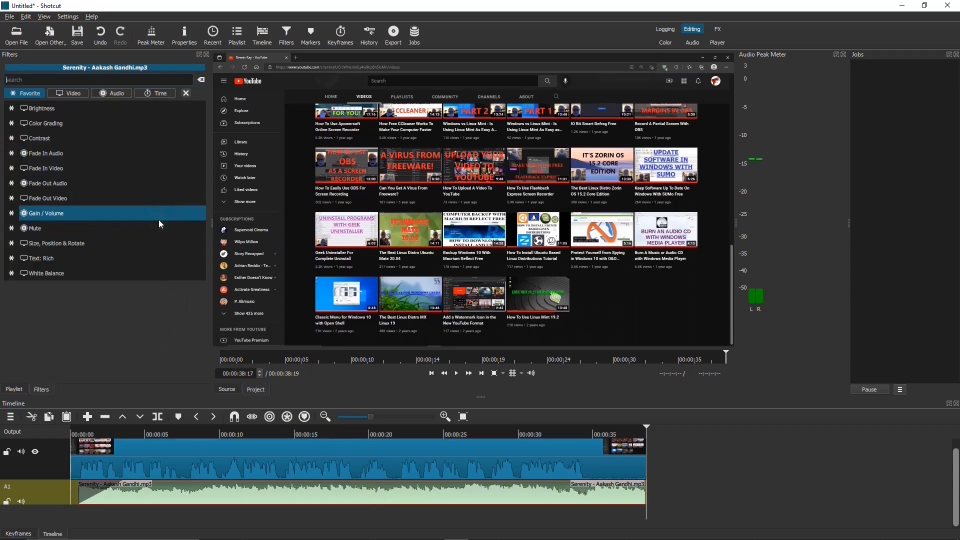
left_click(61, 183)
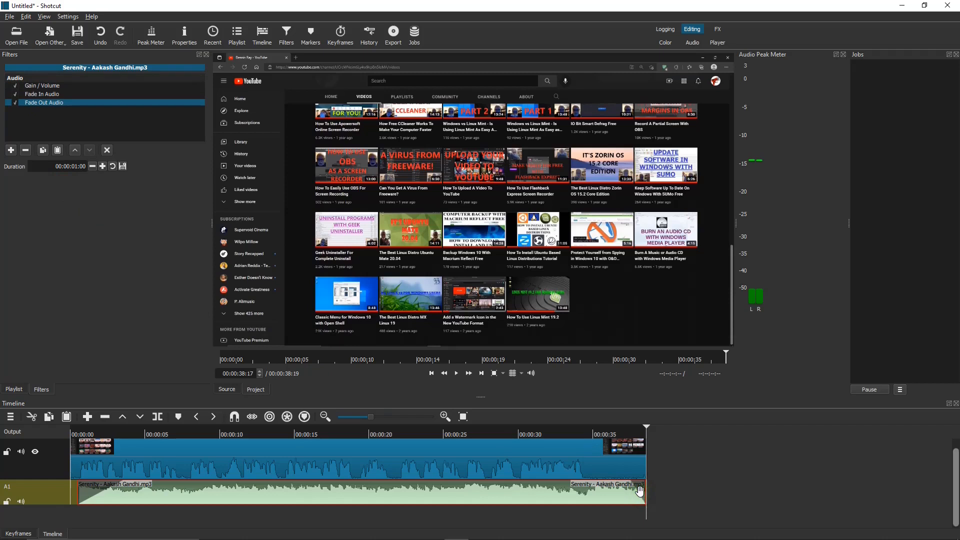
left_click(103, 166)
left_click(103, 166)
left_click(103, 166)
left_click(103, 166)
left_click(103, 165)
left_click(103, 165)
left_click(103, 166)
- Play the mix from 00:00:31:09 to check the music's fade-out, and move the playhead to the timeline's end
left_click(538, 431)
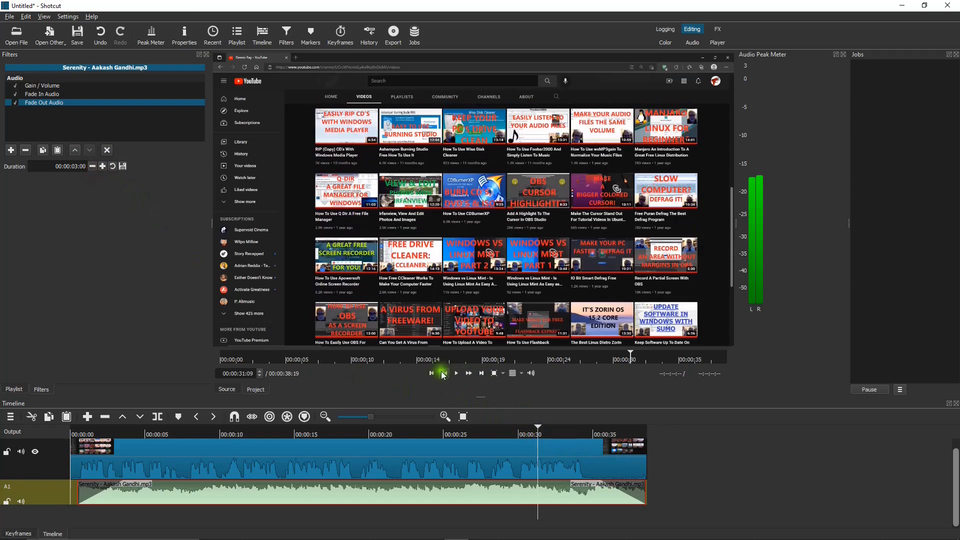
left_click(457, 373)
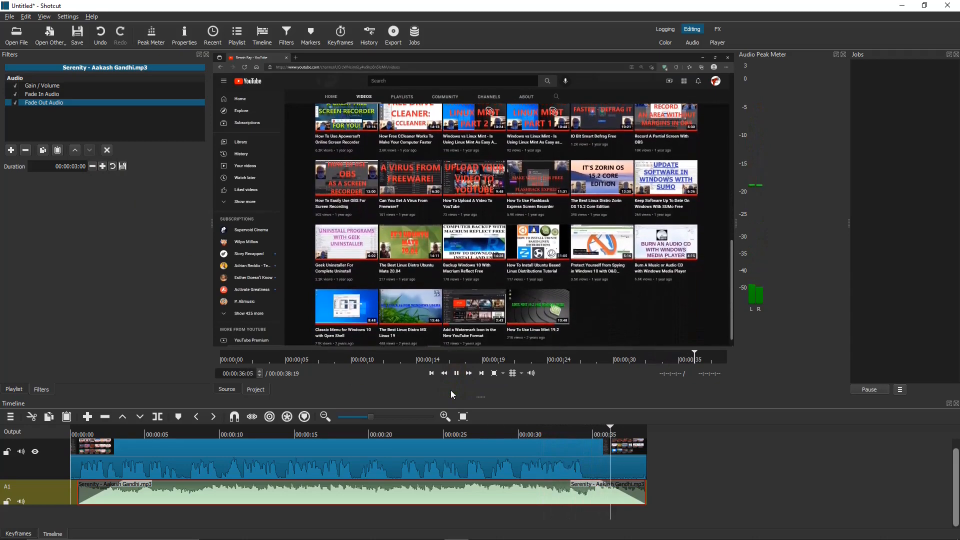
left_click(456, 373)
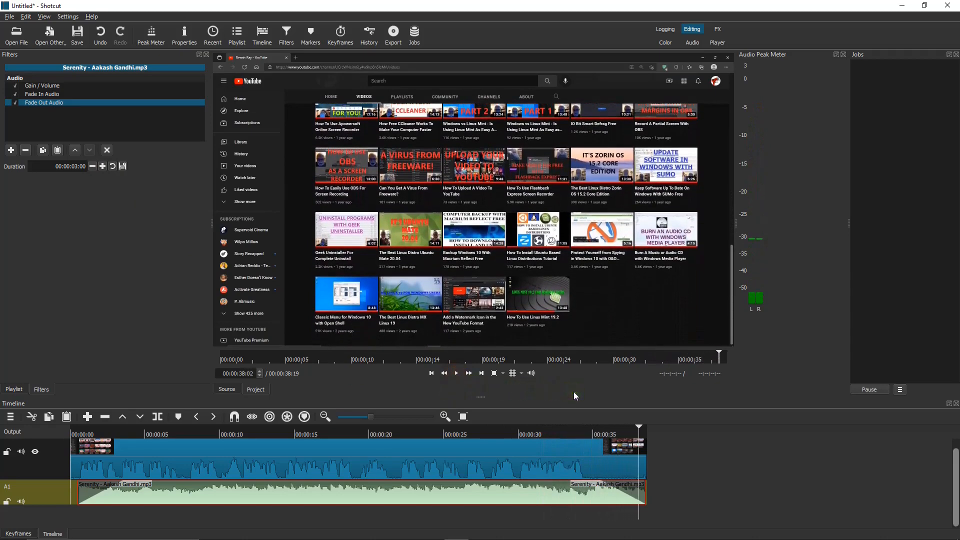
left_click_drag(640, 430, 654, 428)
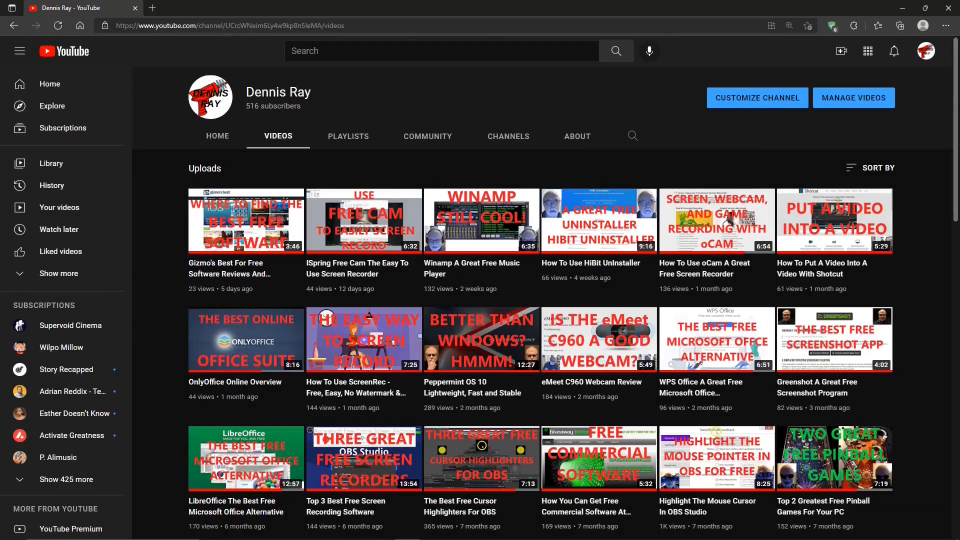
scroll(545, 290, "down", 1)
scroll(545, 293, "down", 1)
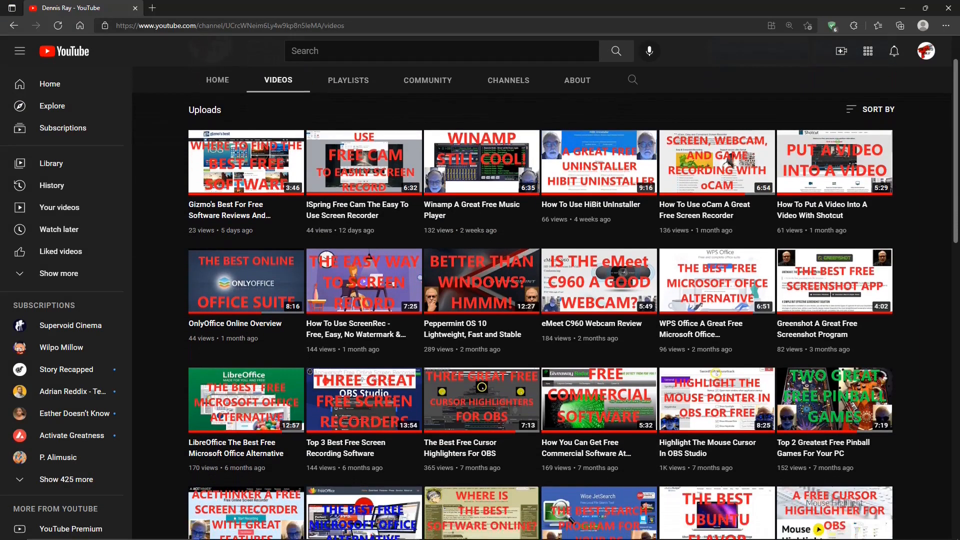
scroll(541, 316, "down", 1)
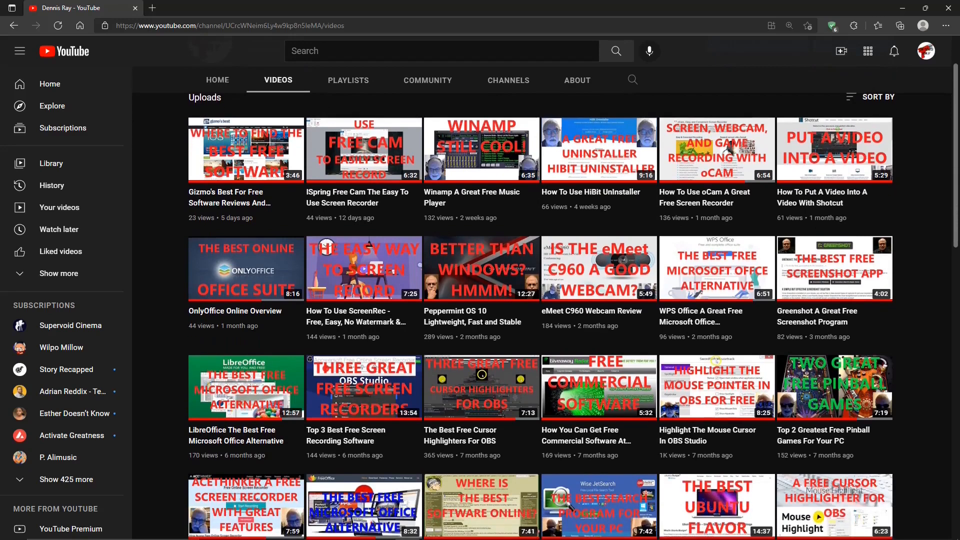
scroll(541, 316, "down", 2)
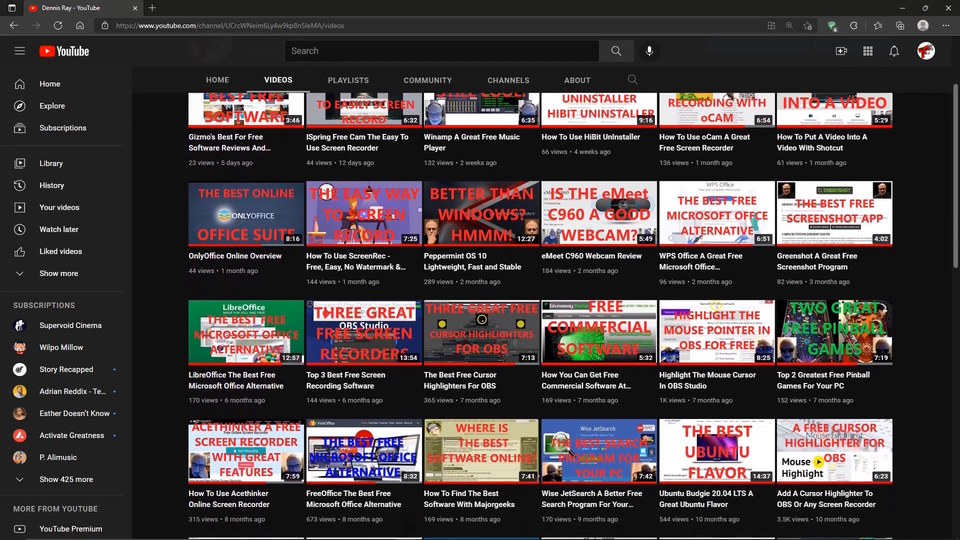
scroll(541, 316, "down", 1)
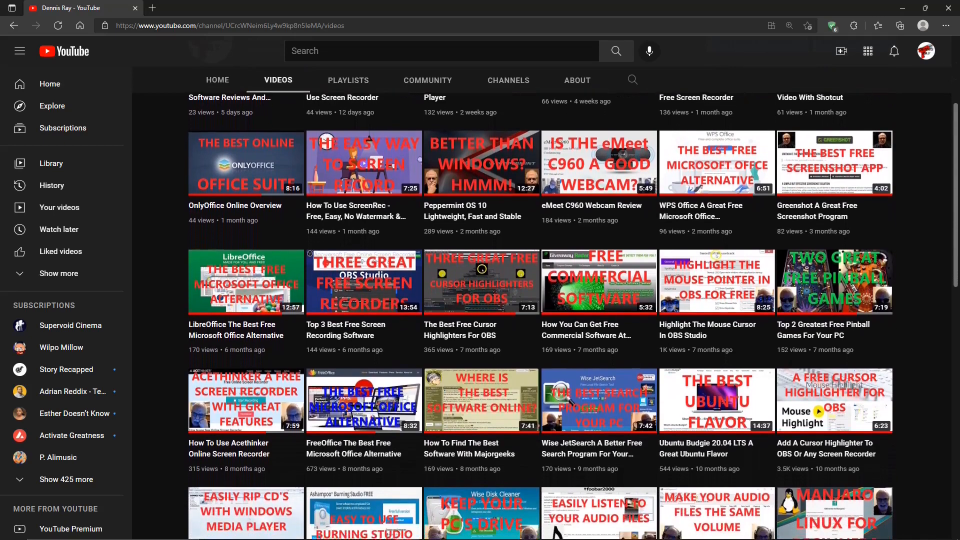
scroll(542, 316, "down", 1)
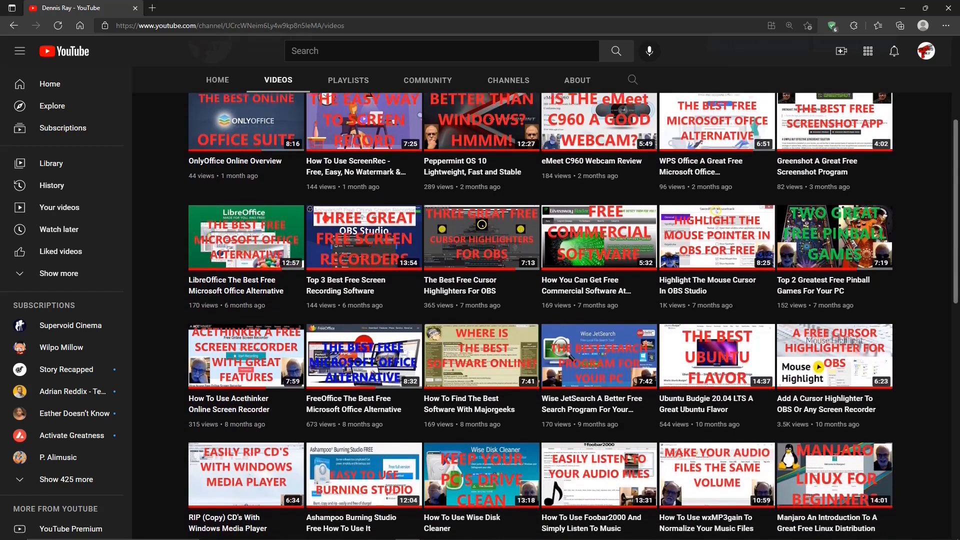
scroll(541, 316, "down", 1)
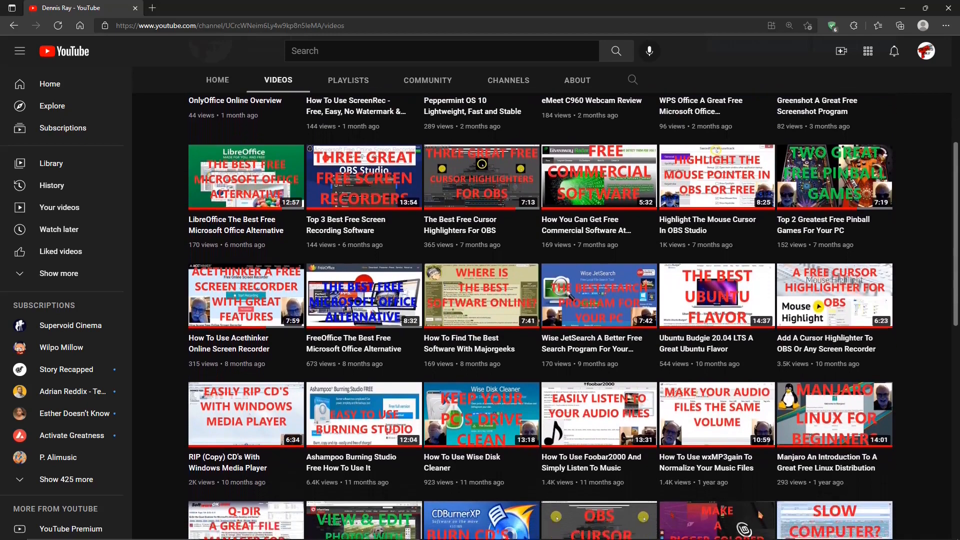
scroll(541, 316, "down", 1)
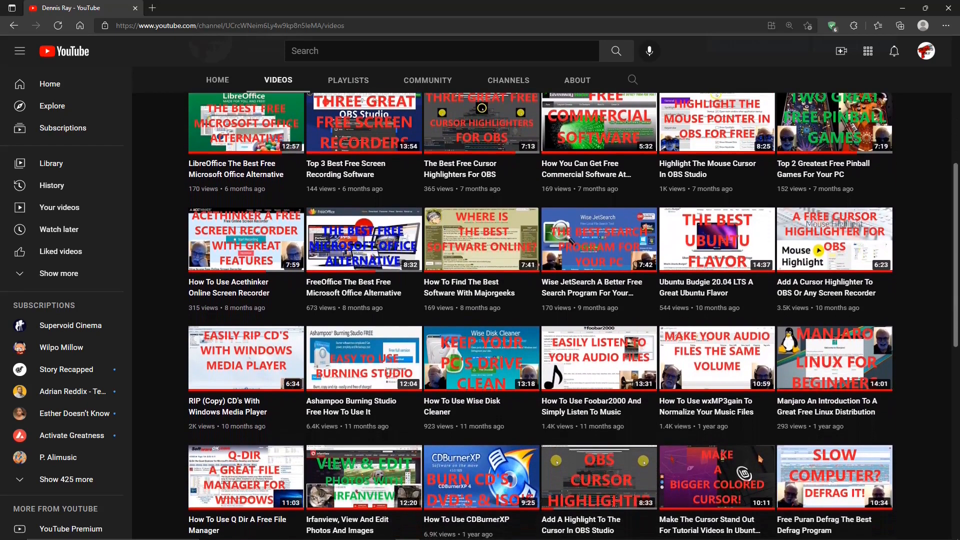
scroll(542, 316, "down", 1)
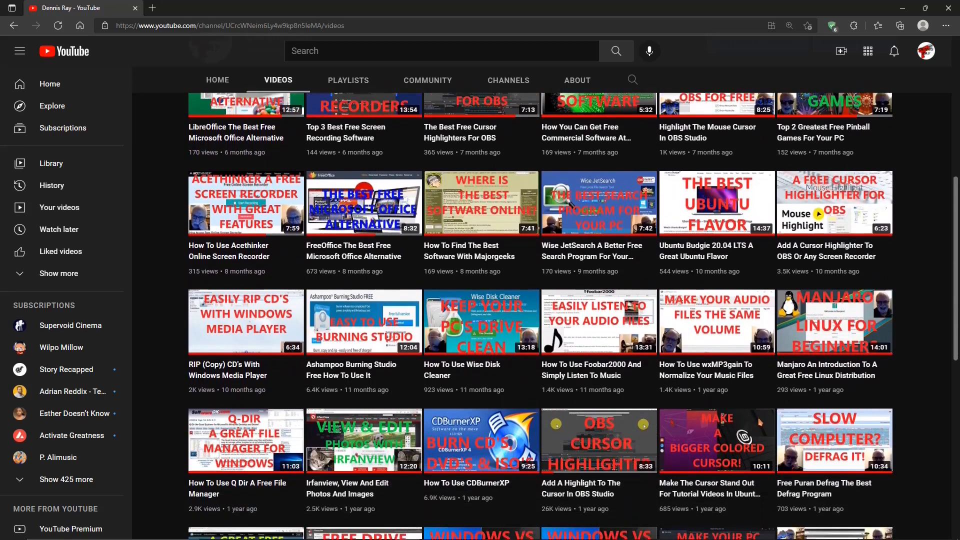
scroll(541, 316, "down", 1)
scroll(541, 316, "down", 1)
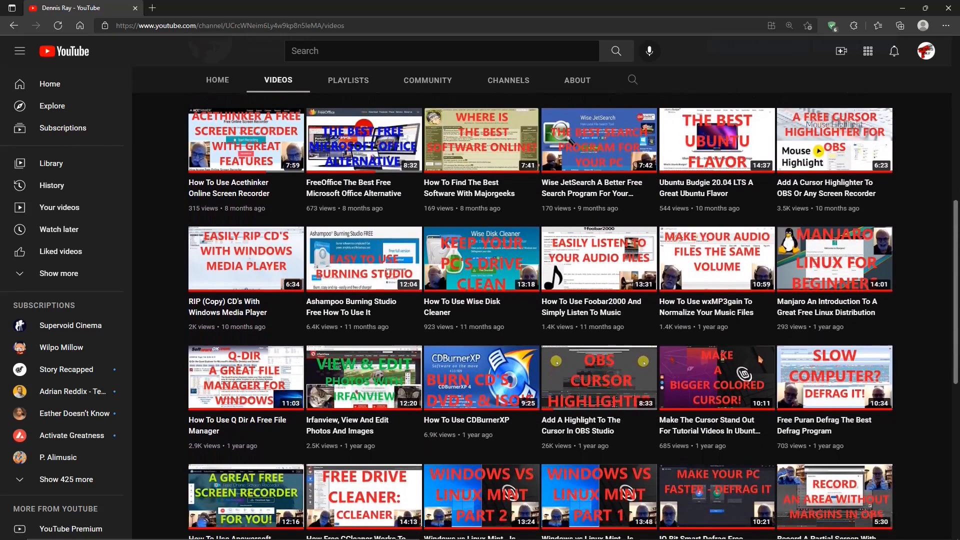
scroll(541, 316, "down", 1)
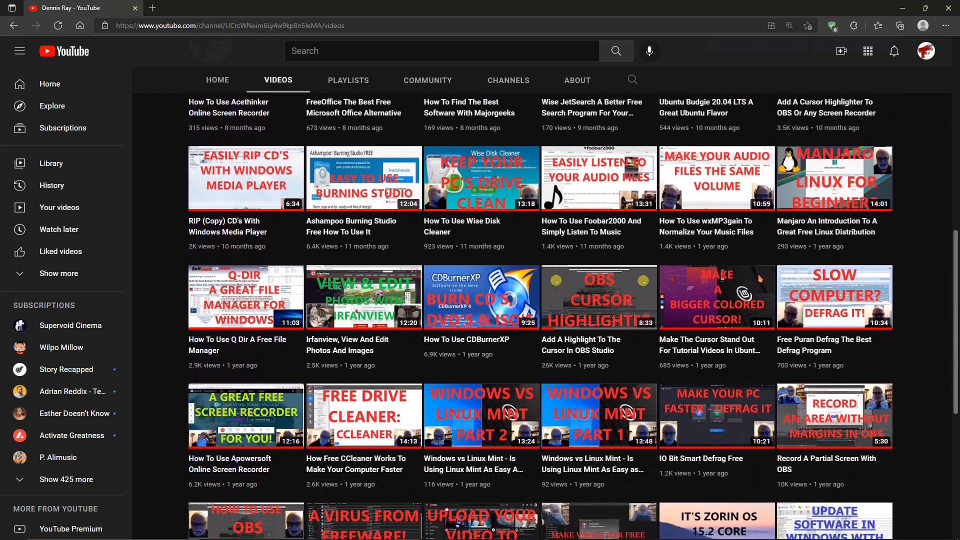
scroll(541, 316, "down", 1)
scroll(541, 316, "down", 1)
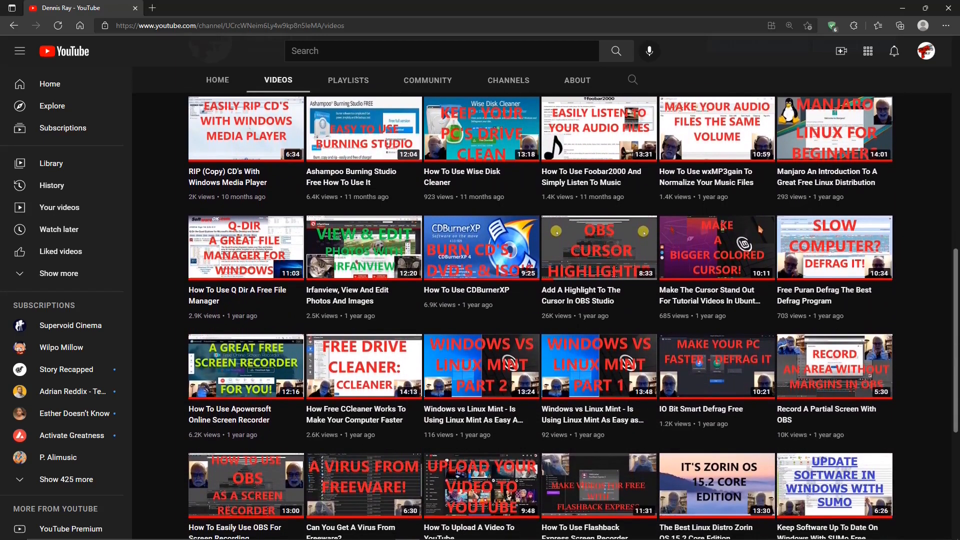
scroll(541, 317, "down", 2)
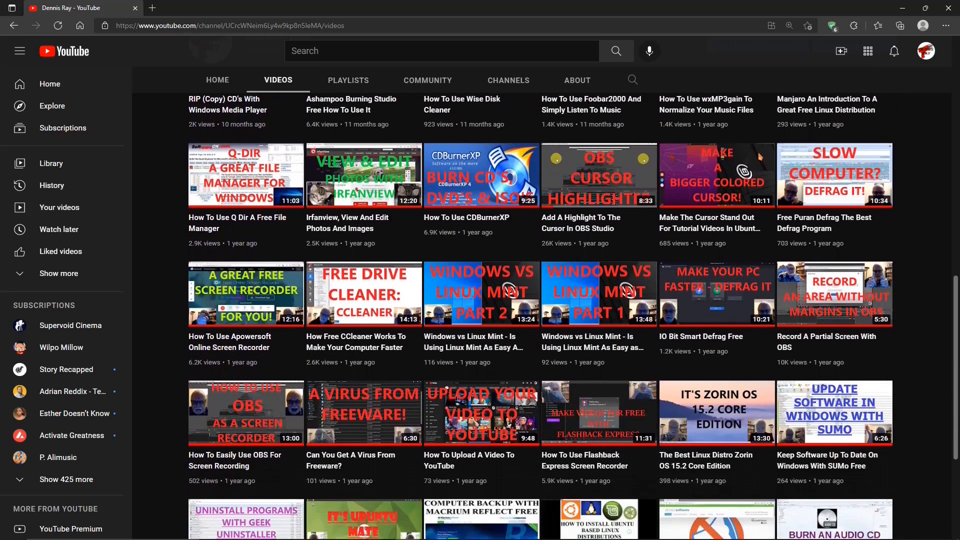
scroll(573, 316, "down", 3)
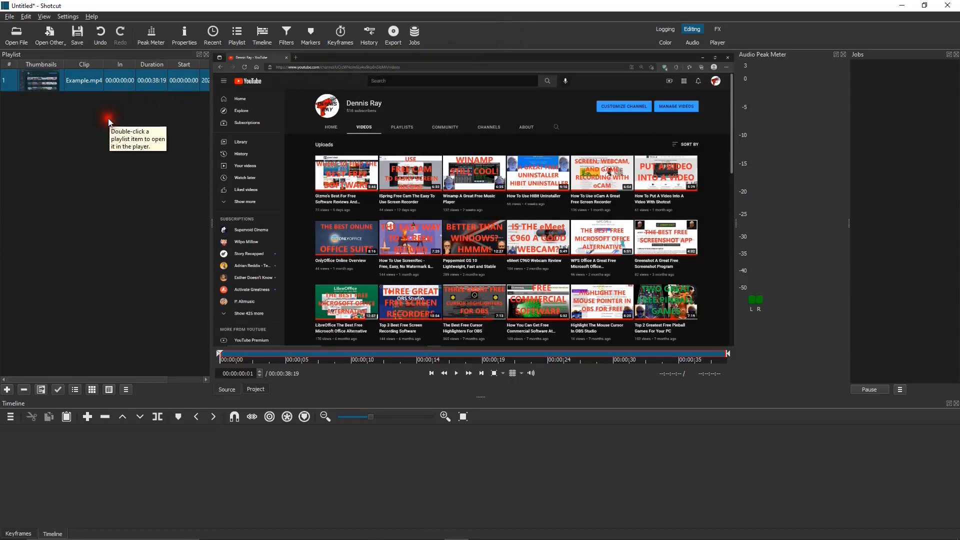
- Place Example.mp4 from the playlist at the start of the empty timeline and detach its audio from the video clip
left_click_drag(41, 80, 194, 444)
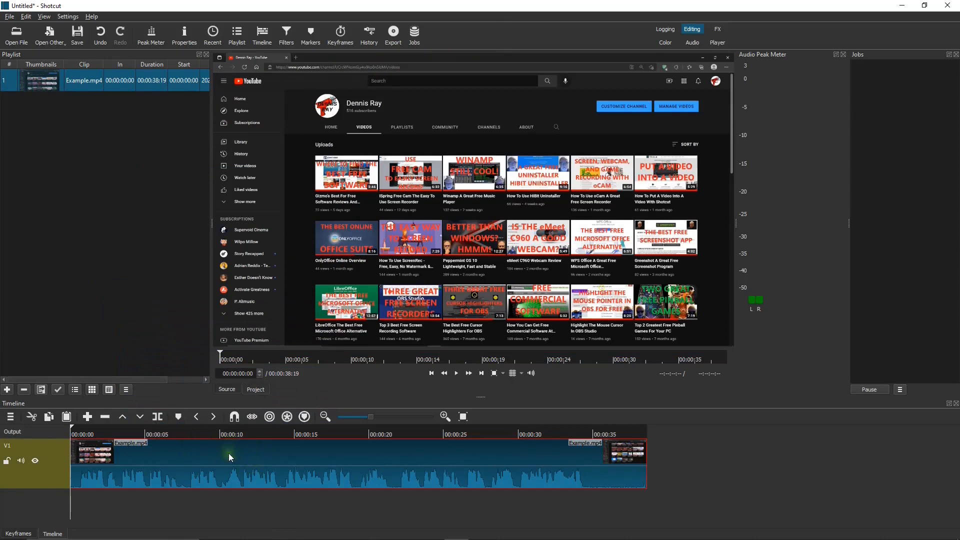
right_click(202, 457)
mouse_move(236, 494)
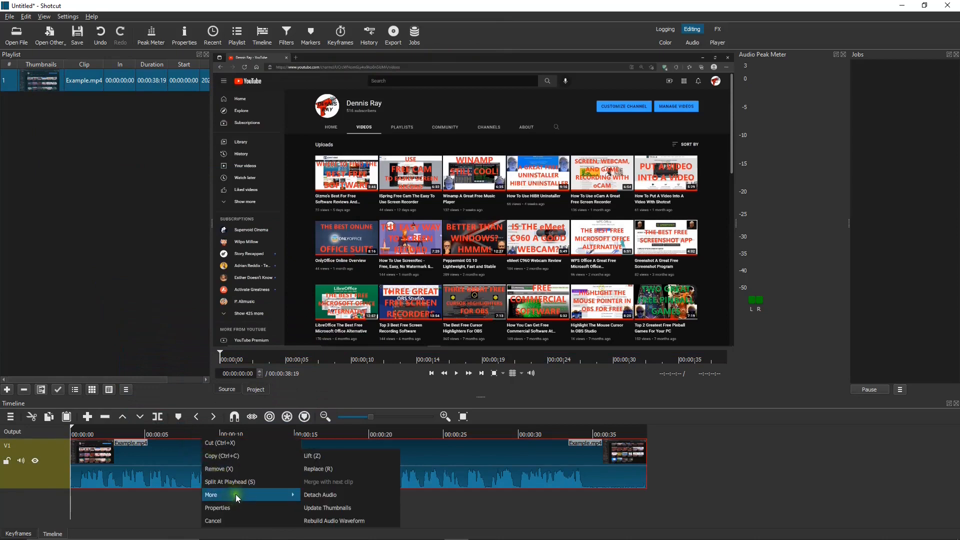
left_click(314, 494)
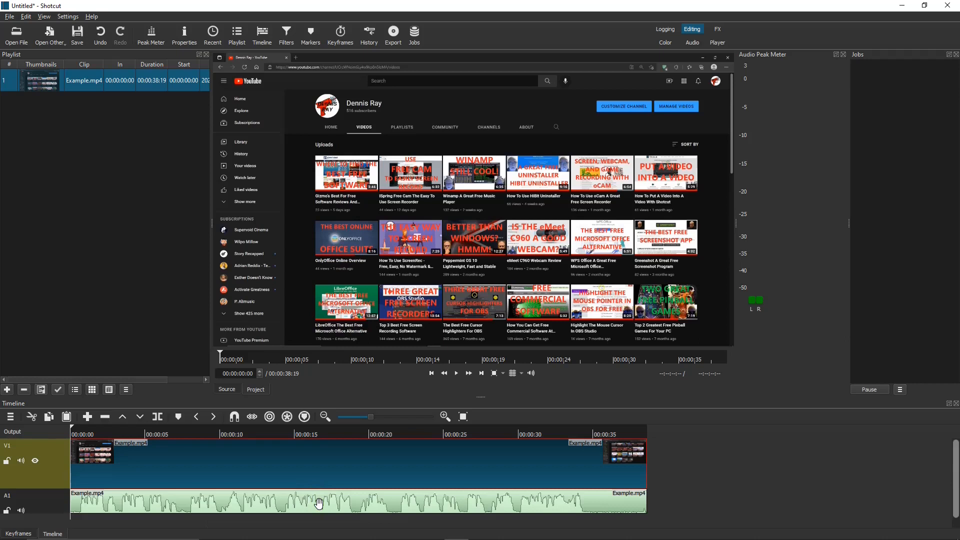
- Remove the A1 track with the detached audio and play the first few seconds of the timeline to check the silent video
right_click(34, 499)
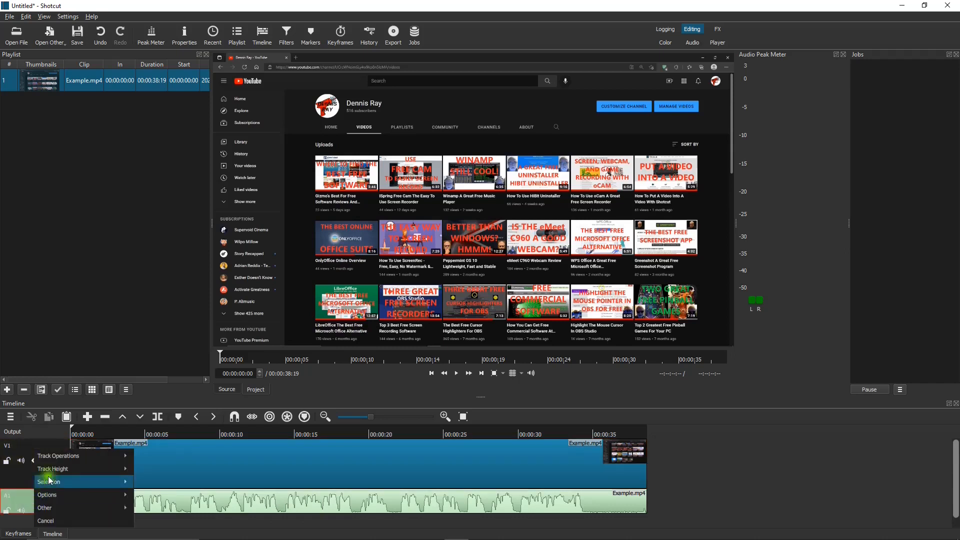
mouse_move(63, 455)
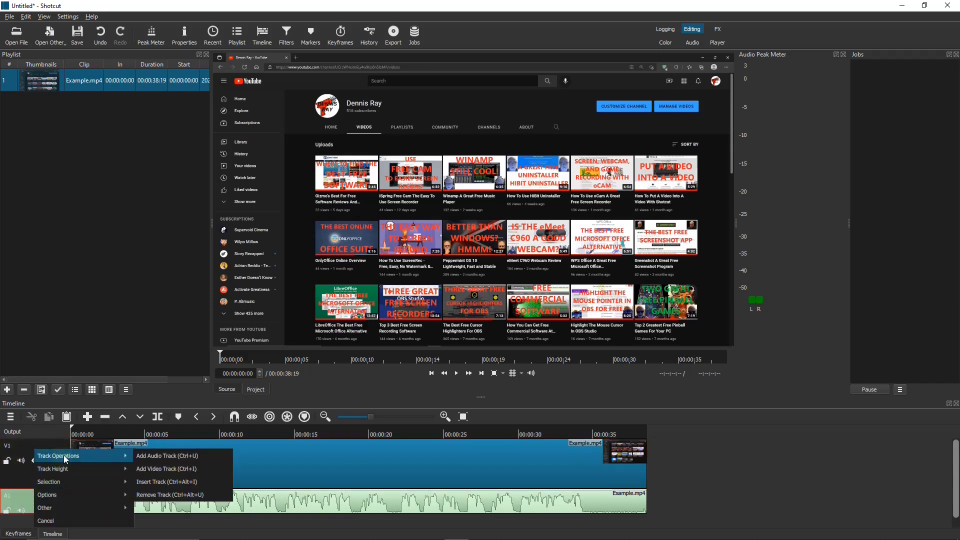
left_click(164, 493)
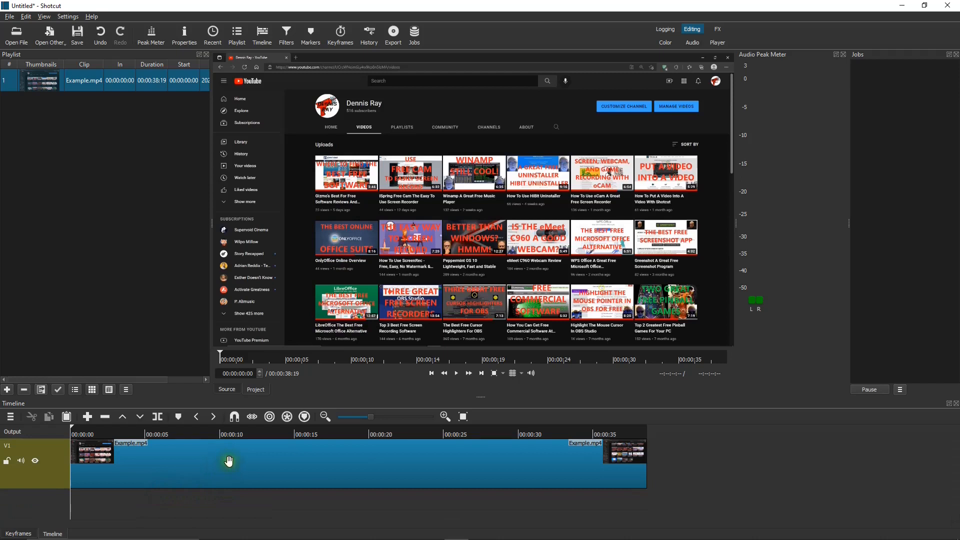
left_click(456, 373)
left_click(454, 373)
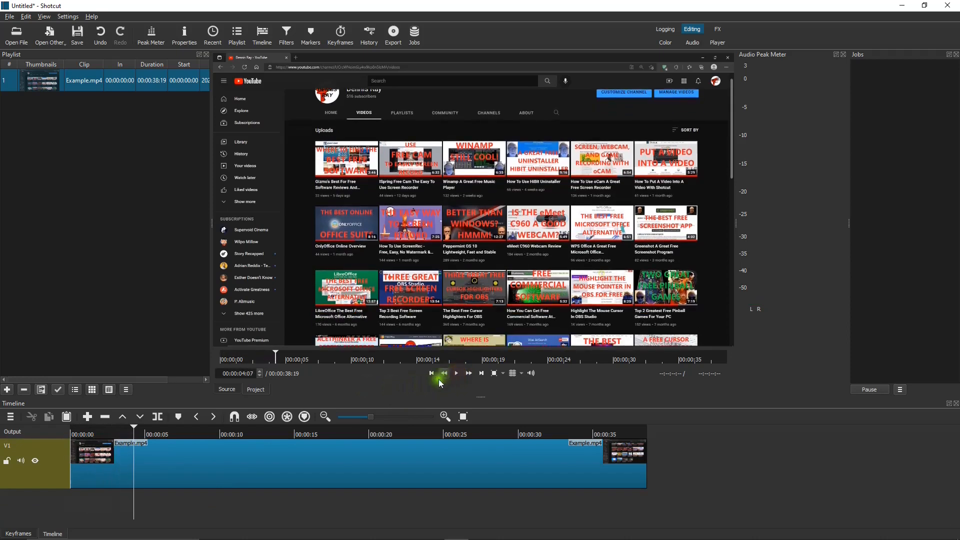